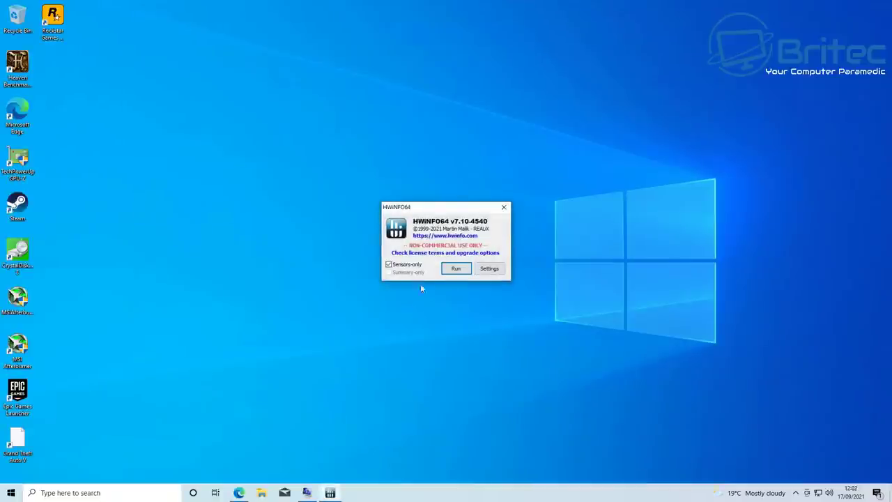
Step: Run HWiNFO64 in sensors-only mode and dismiss its update notice
{"action": "left_click", "coordinate": [453, 269]}
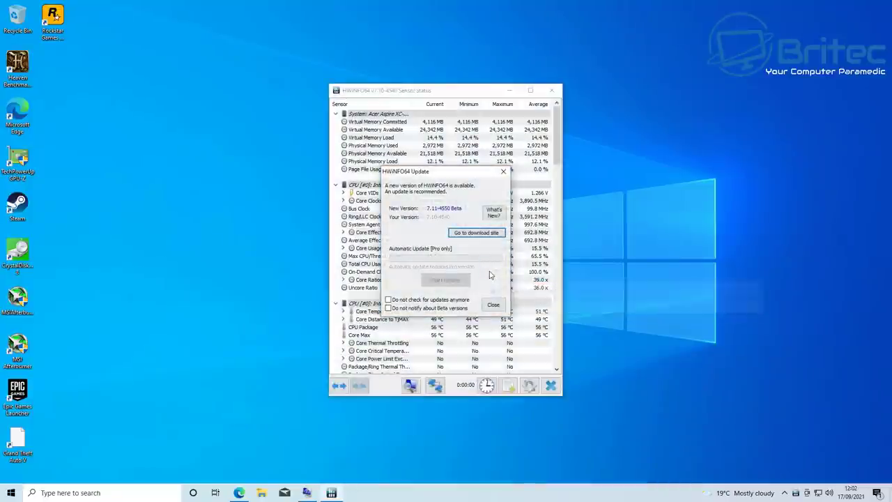
{"action": "left_click", "coordinate": [493, 304]}
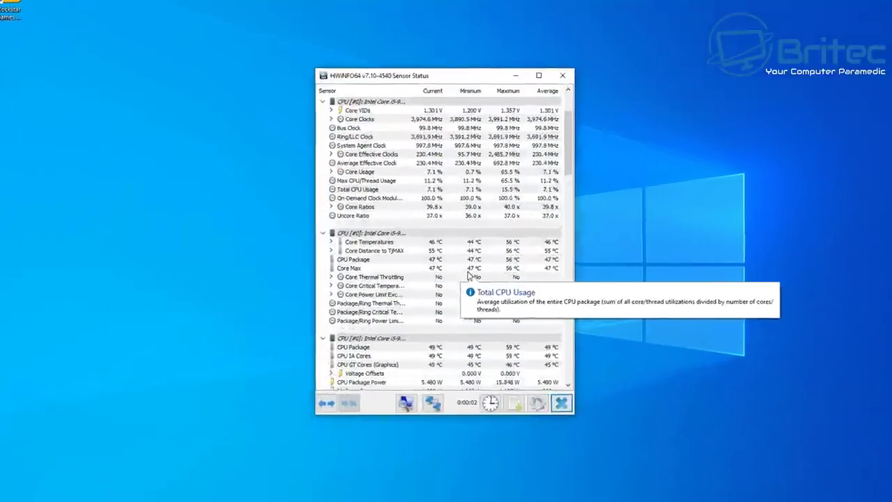
{"action": "scroll", "coordinate": [468, 275], "scroll_direction": "up", "scroll_amount": 3}
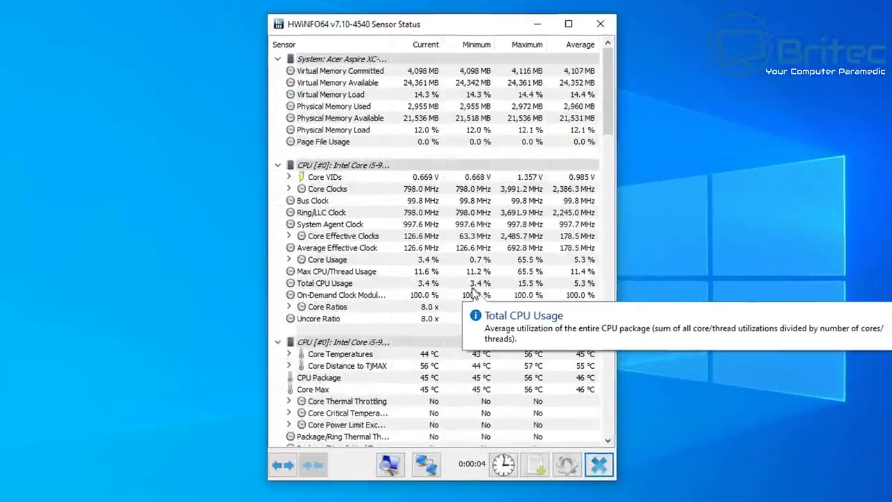
Step: Examine the CT1000P5SSD8 drive's S.M.A.R.T. temperatures and remaining life, and close the sensor status window
{"action": "scroll", "coordinate": [468, 275], "scroll_direction": "down", "scroll_amount": 8}
{"action": "scroll", "coordinate": [472, 292], "scroll_direction": "down", "scroll_amount": 8}
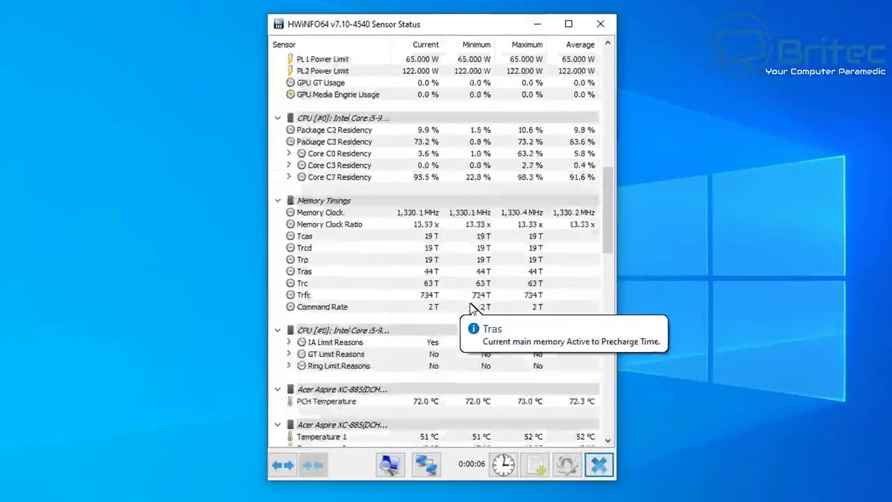
{"action": "scroll", "coordinate": [453, 286], "scroll_direction": "down", "scroll_amount": 8}
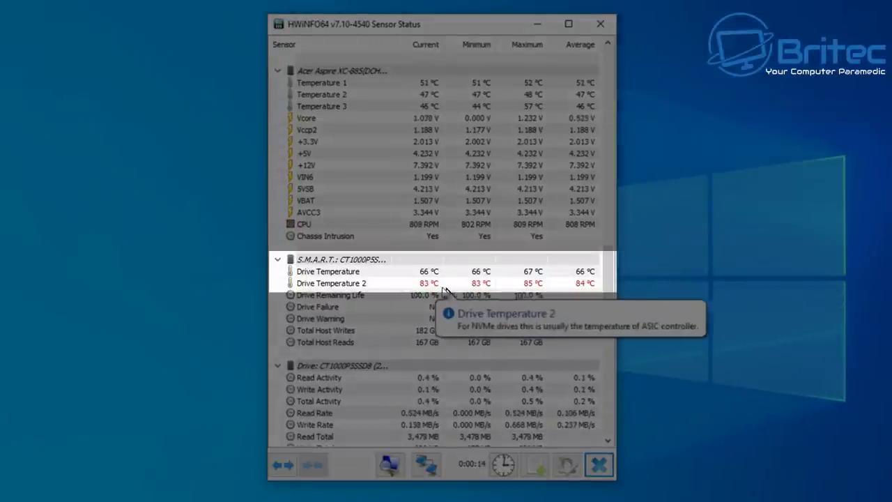
{"action": "left_click", "coordinate": [370, 284]}
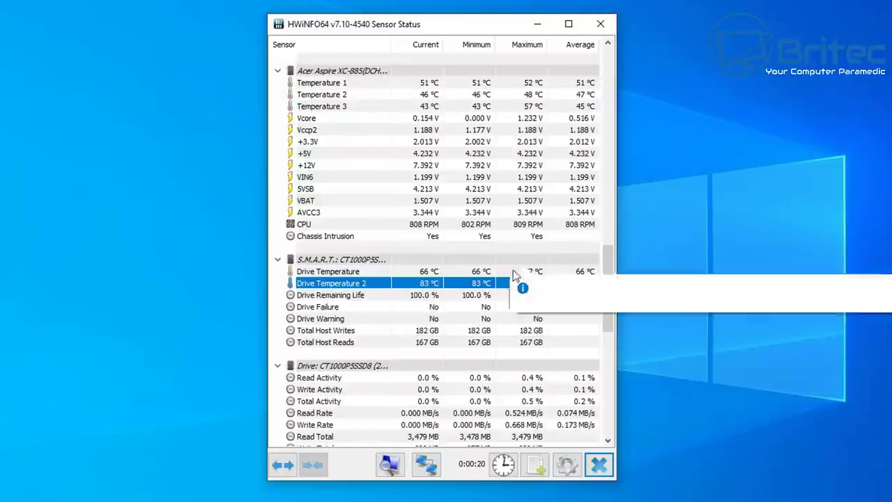
{"action": "left_click", "coordinate": [488, 296]}
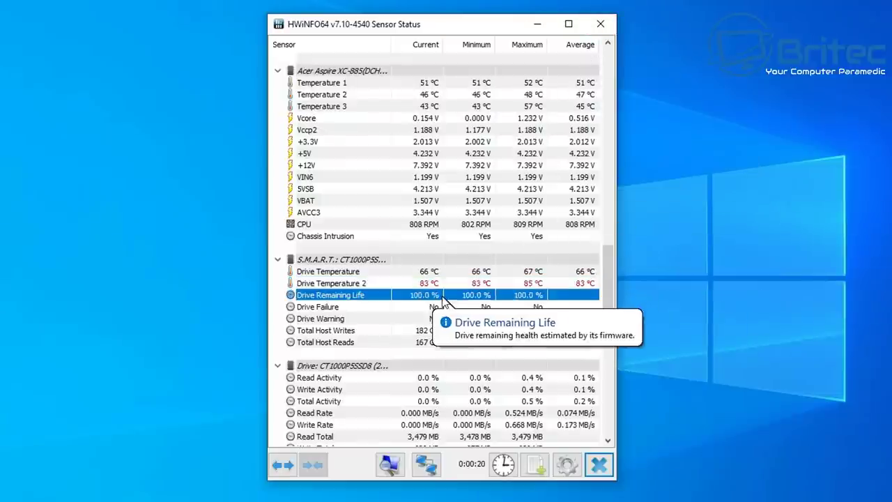
{"action": "left_click", "coordinate": [600, 26]}
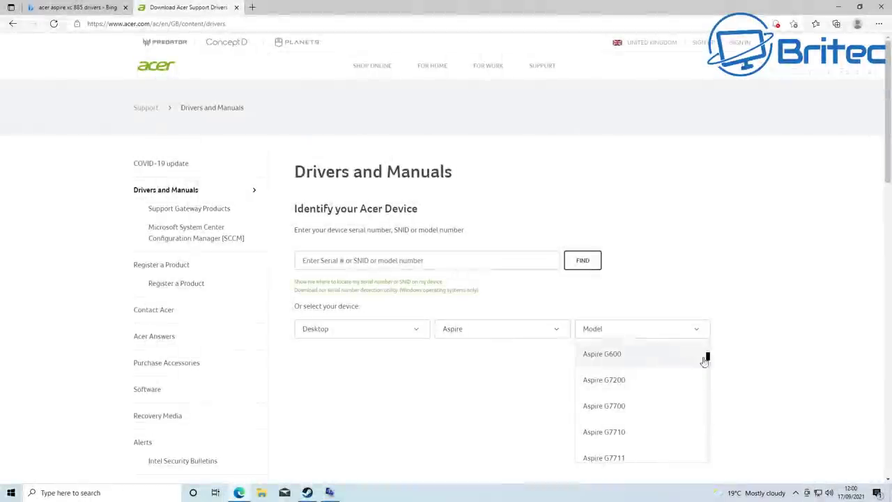
Step: Select Aspire XC-885 as the model of the Aspire desktop on Acer's Drivers and Manuals page
{"action": "left_click_drag", "start_coordinate": [707, 358], "coordinate": [706, 440]}
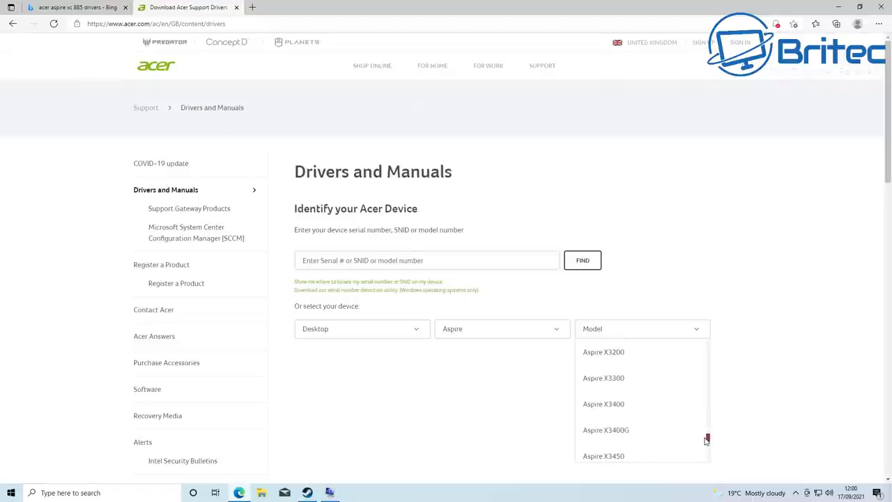
{"action": "scroll", "coordinate": [668, 426], "scroll_direction": "up", "scroll_amount": 1}
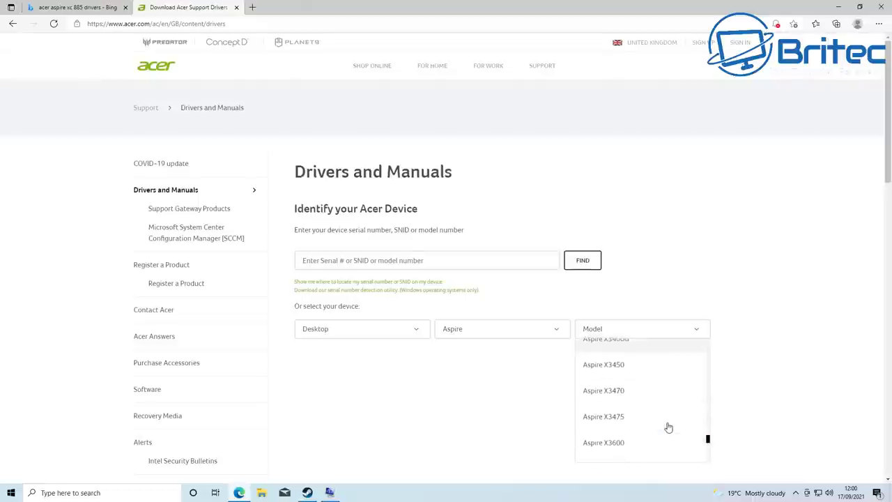
{"action": "left_click", "coordinate": [706, 437]}
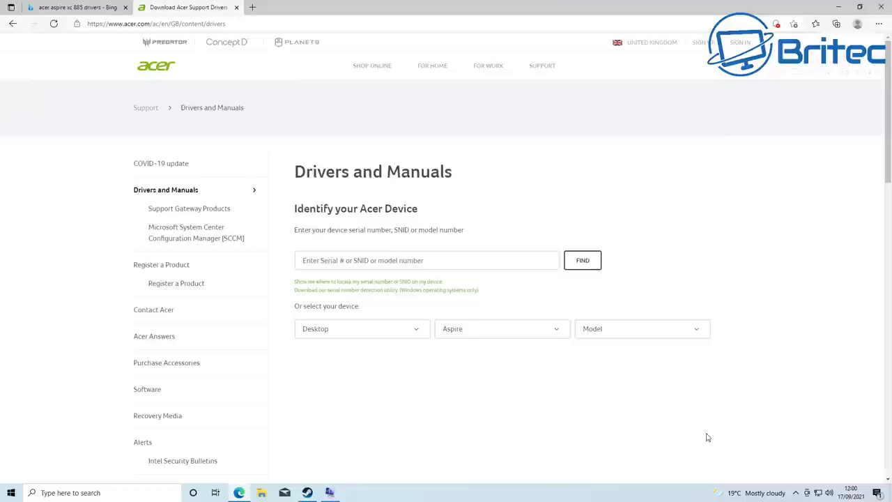
{"action": "left_click", "coordinate": [670, 332]}
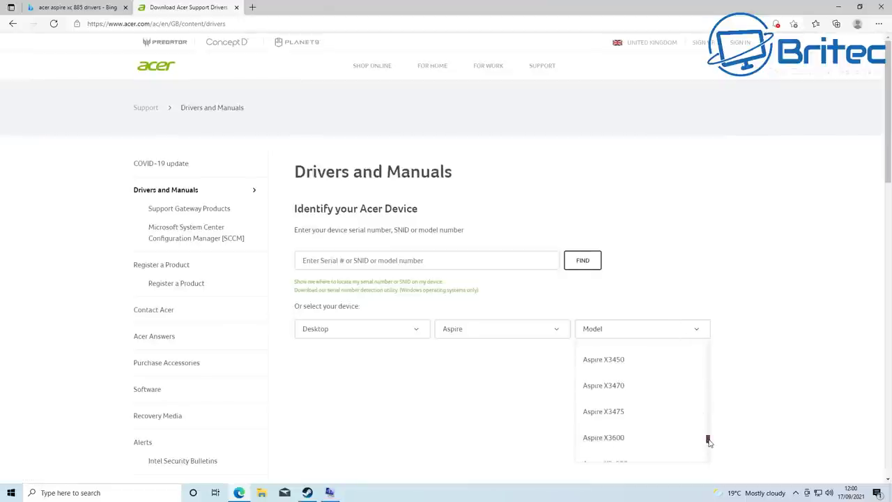
{"action": "left_click_drag", "start_coordinate": [708, 440], "coordinate": [709, 459]}
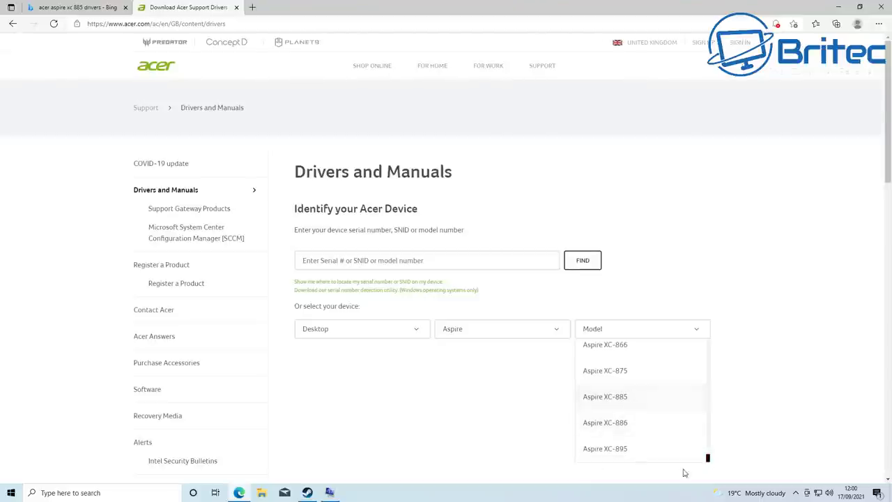
{"action": "left_click", "coordinate": [624, 397]}
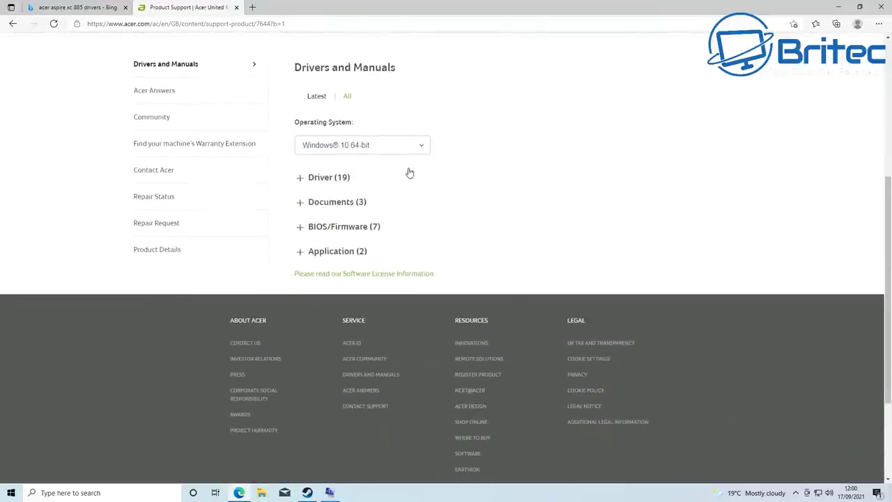
Step: Expand the Driver category for Windows 10 64-bit on the Aspire XC-885 support page
{"action": "scroll", "coordinate": [418, 250], "scroll_direction": "up", "scroll_amount": 4}
{"action": "scroll", "coordinate": [422, 419], "scroll_direction": "down", "scroll_amount": 2}
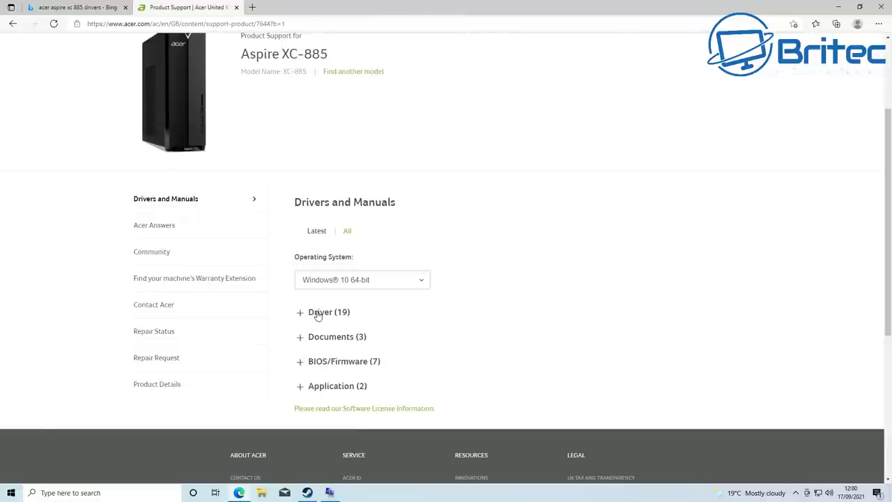
{"action": "left_click", "coordinate": [317, 314]}
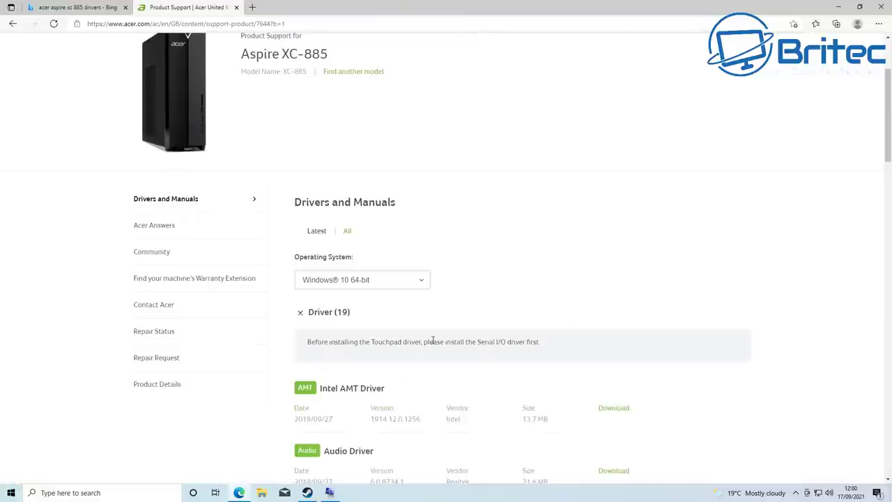
Step: Look through the available Acer drivers, check Device Manager for devices under Other devices, and close Device Manager
{"action": "scroll", "coordinate": [432, 341], "scroll_direction": "down", "scroll_amount": 1}
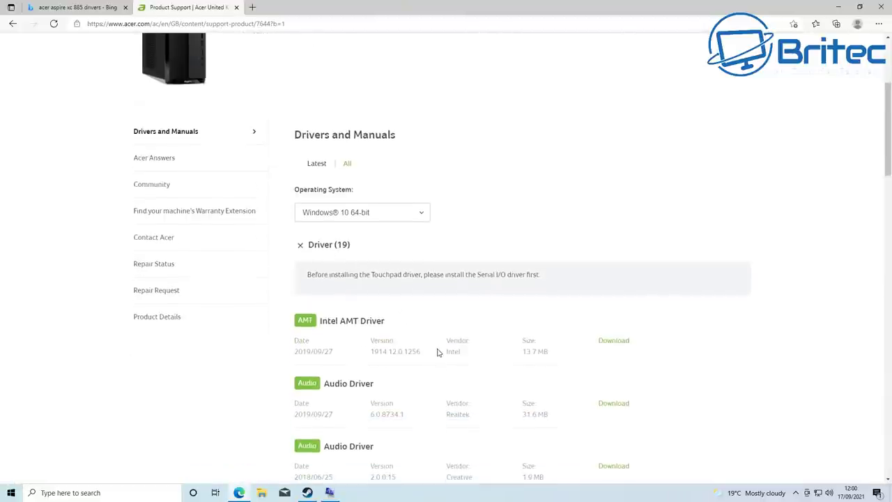
{"action": "scroll", "coordinate": [439, 355], "scroll_direction": "down", "scroll_amount": 1}
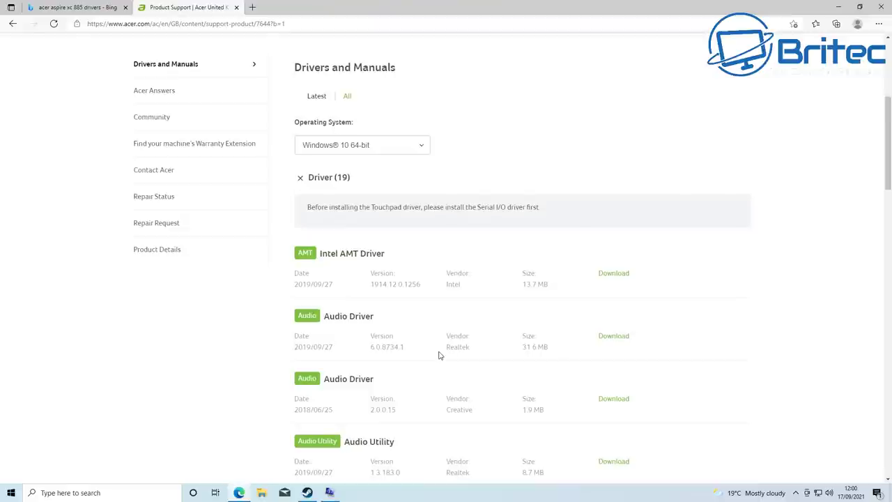
{"action": "scroll", "coordinate": [439, 356], "scroll_direction": "down", "scroll_amount": 1}
{"action": "scroll", "coordinate": [439, 356], "scroll_direction": "down", "scroll_amount": 4}
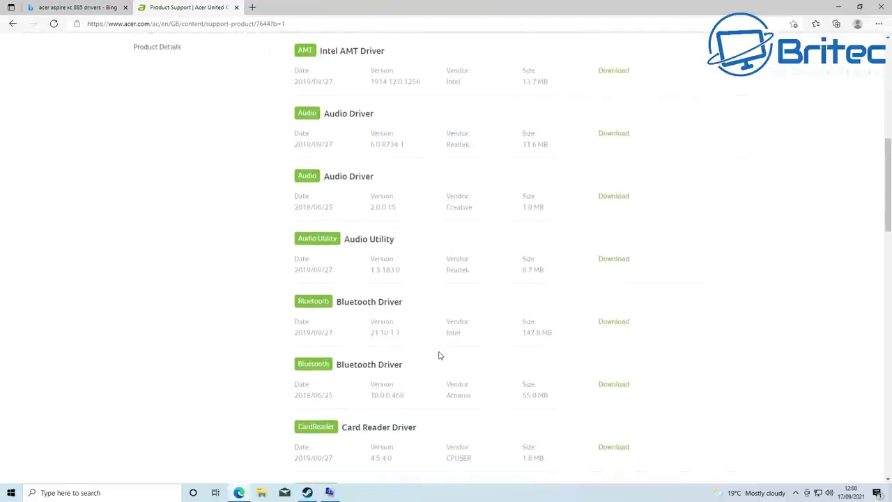
{"action": "scroll", "coordinate": [439, 356], "scroll_direction": "down", "scroll_amount": 3}
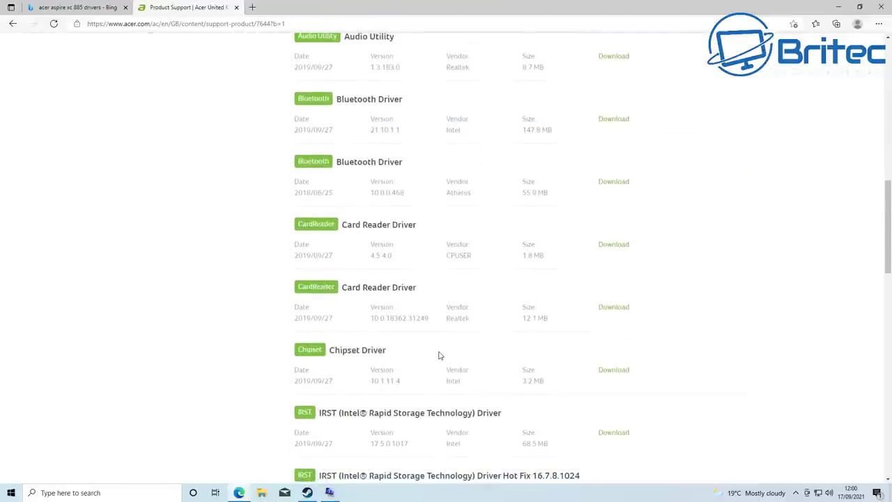
{"action": "scroll", "coordinate": [440, 355], "scroll_direction": "down", "scroll_amount": 4}
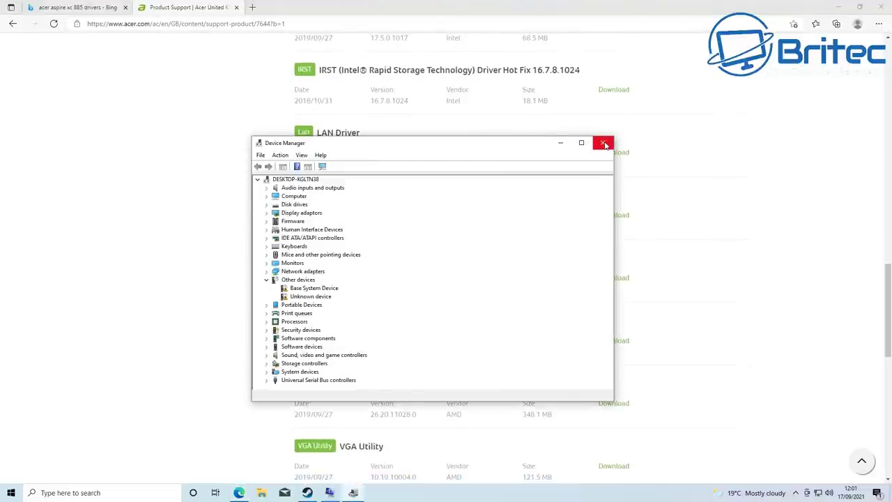
{"action": "left_click", "coordinate": [604, 144]}
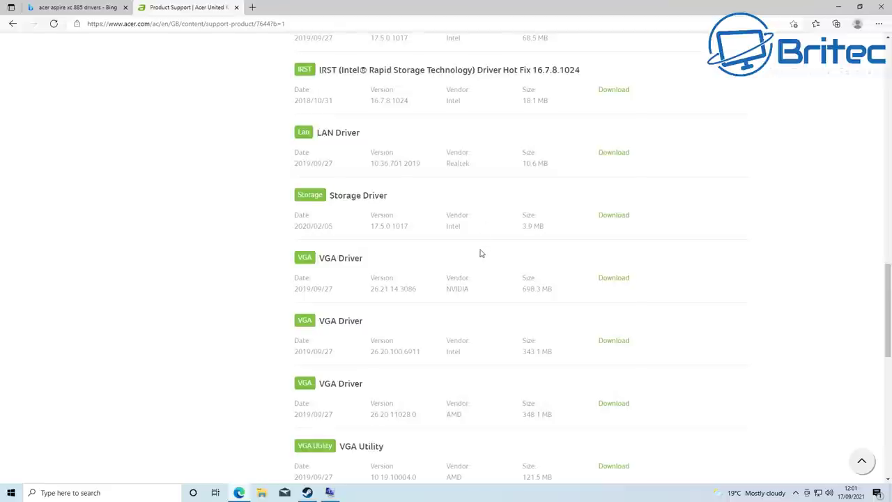
Step: Download the Intel Chipset Driver version 10.1.11.4 and open the downloaded archive
{"action": "scroll", "coordinate": [481, 278], "scroll_direction": "down", "scroll_amount": 4}
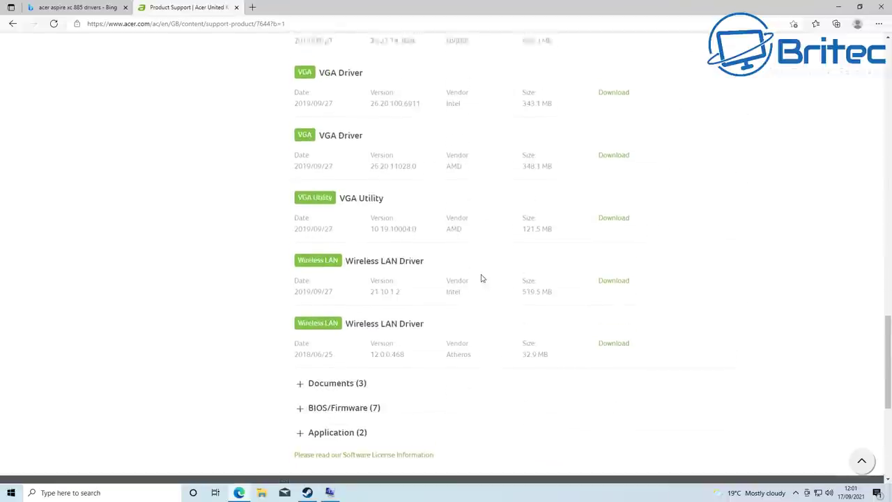
{"action": "scroll", "coordinate": [481, 278], "scroll_direction": "up", "scroll_amount": 6}
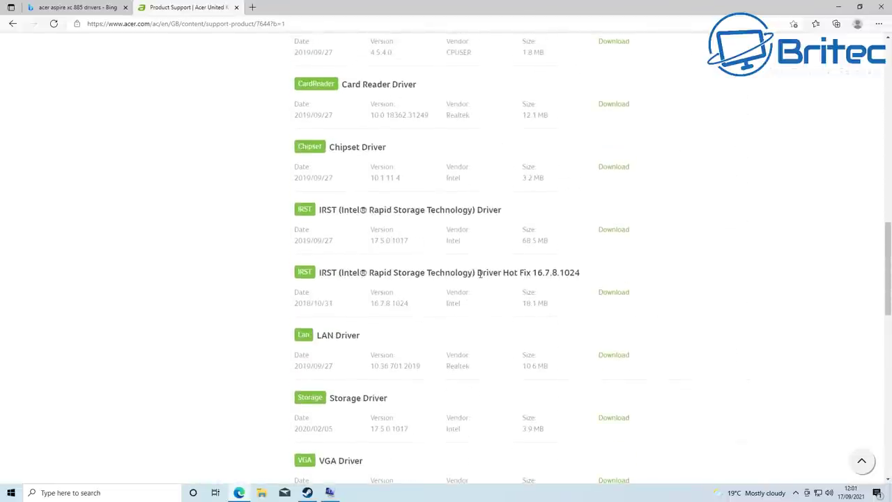
{"action": "scroll", "coordinate": [479, 275], "scroll_direction": "up", "scroll_amount": 4}
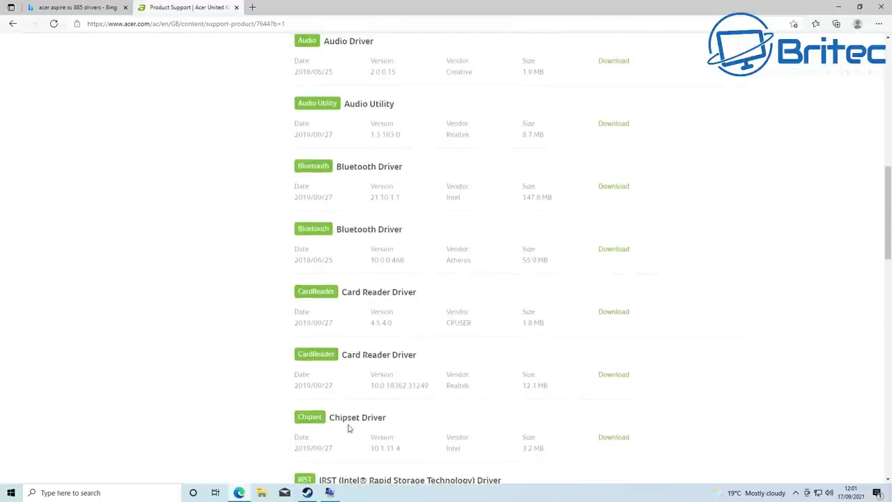
{"action": "scroll", "coordinate": [313, 418], "scroll_direction": "down", "scroll_amount": 1}
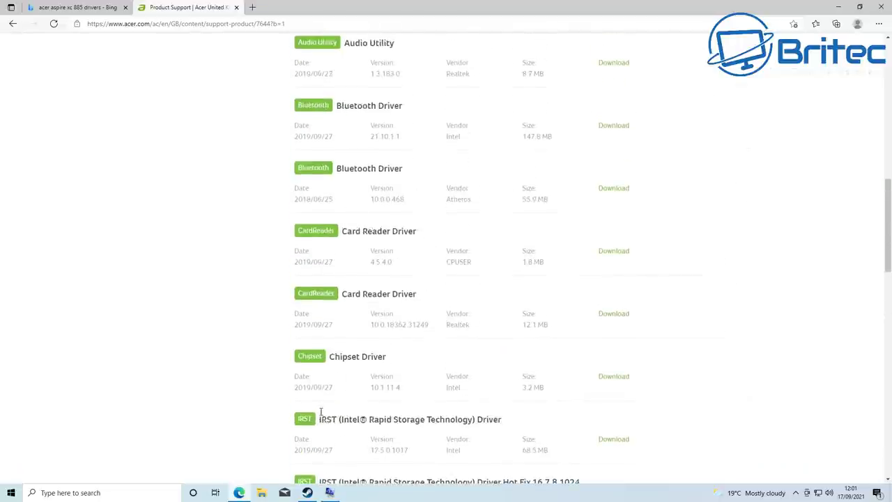
{"action": "left_click", "coordinate": [612, 372]}
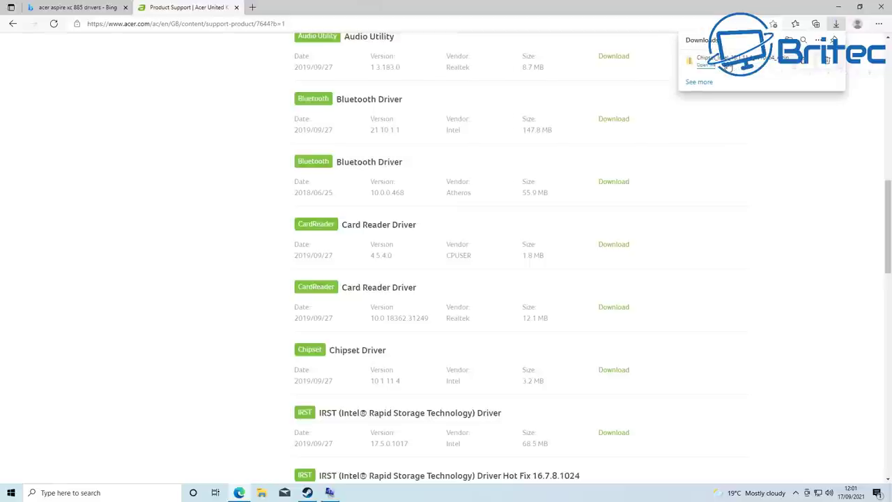
{"action": "left_click", "coordinate": [755, 64]}
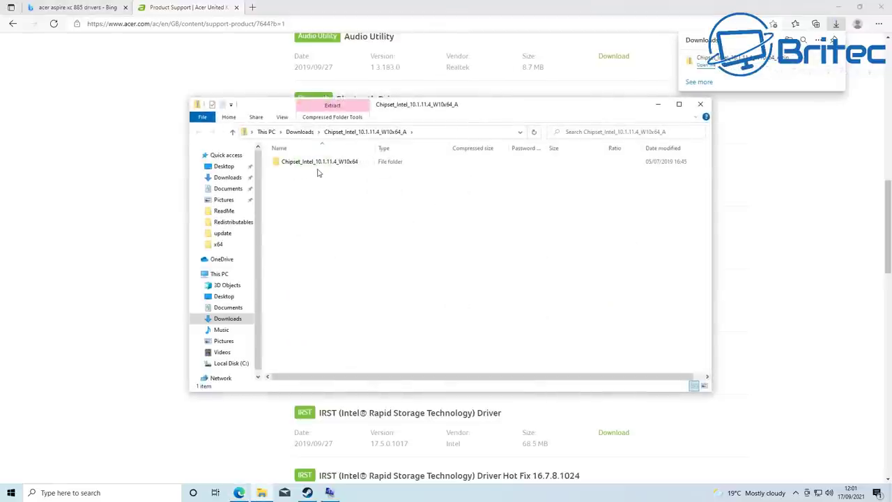
Step: Launch SetupChipset from the Chipset_Intel_10.1.11.4_W10x64 folder inside the archive
{"action": "double_click", "coordinate": [317, 162]}
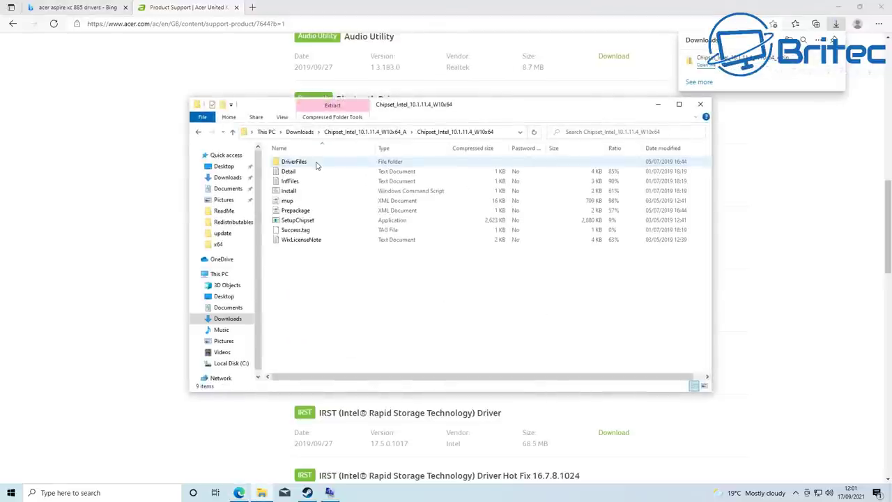
{"action": "double_click", "coordinate": [298, 222]}
{"action": "left_click", "coordinate": [451, 266]}
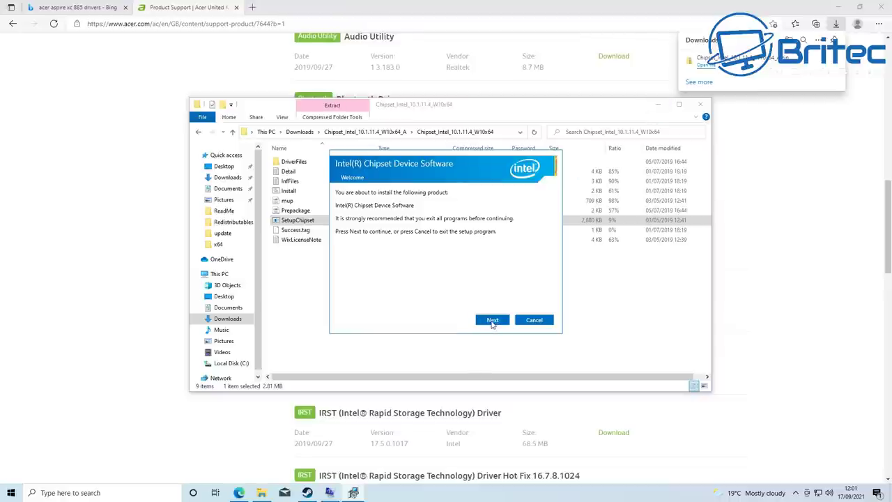
Step: Install the Intel Chipset Device Software with administrator approval, postpone the restart, and close the archive folder
{"action": "left_click", "coordinate": [492, 321]}
{"action": "left_click", "coordinate": [491, 320]}
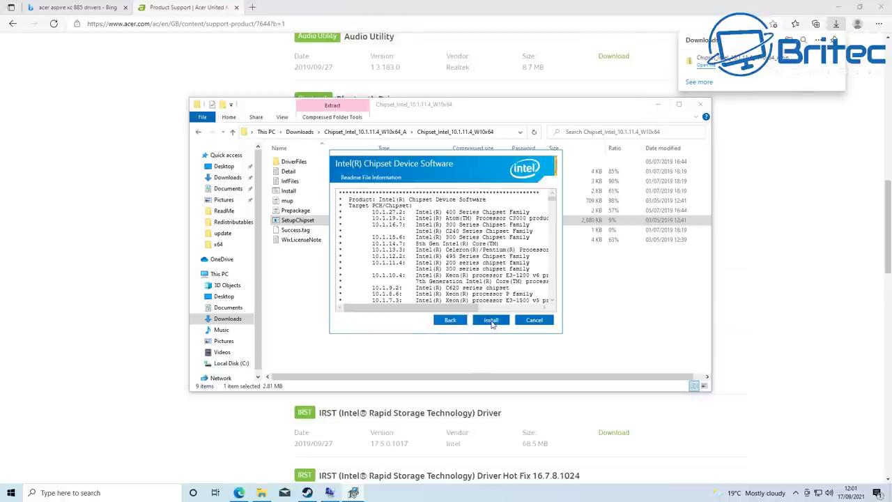
{"action": "left_click", "coordinate": [491, 321]}
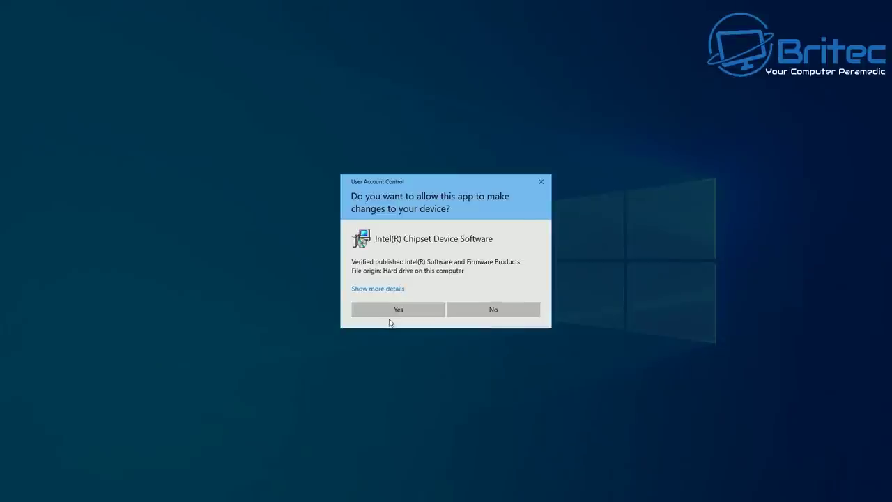
{"action": "left_click", "coordinate": [392, 314]}
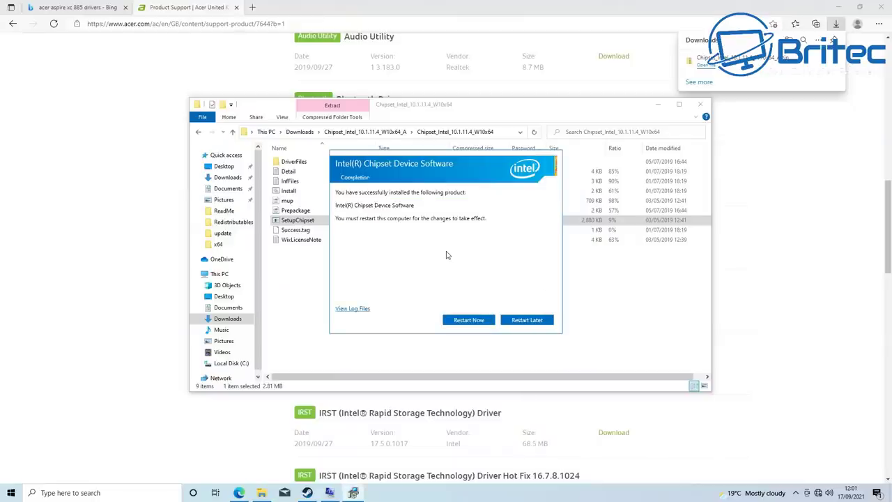
{"action": "left_click", "coordinate": [531, 320]}
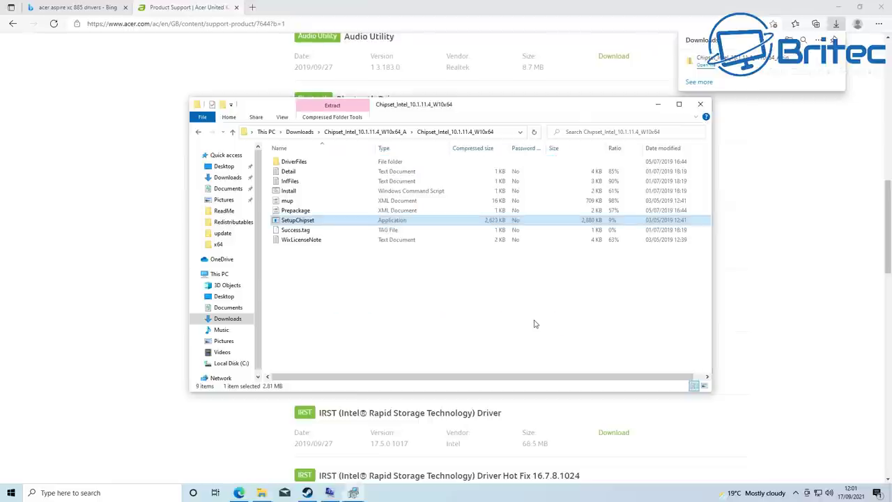
{"action": "left_click", "coordinate": [700, 104]}
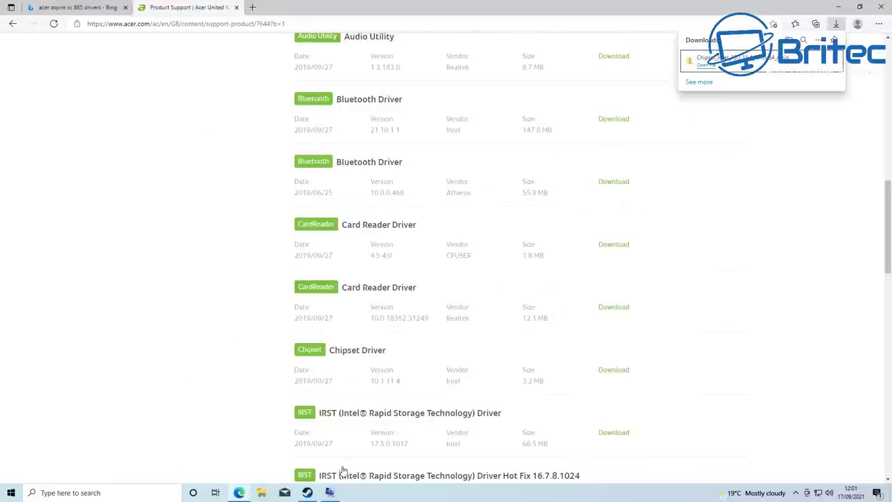
Step: Search automatically for a driver for the unknown device under Other devices in Device Manager, and close Device Manager
{"action": "left_click", "coordinate": [10, 493]}
{"action": "right_click", "coordinate": [11, 493]}
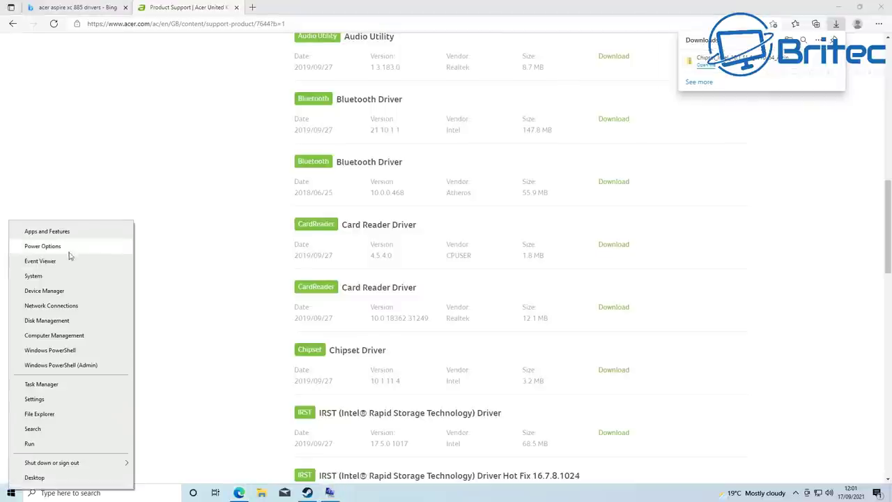
{"action": "left_click", "coordinate": [70, 288]}
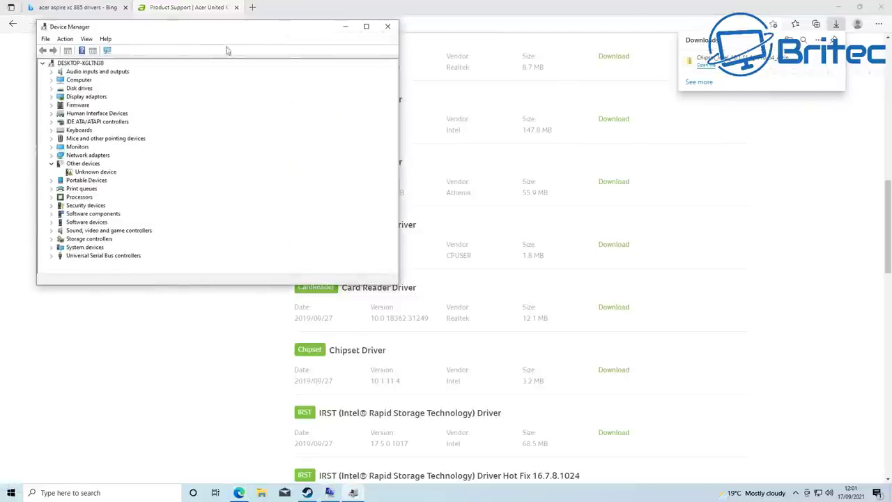
{"action": "left_click_drag", "start_coordinate": [214, 31], "coordinate": [427, 133]}
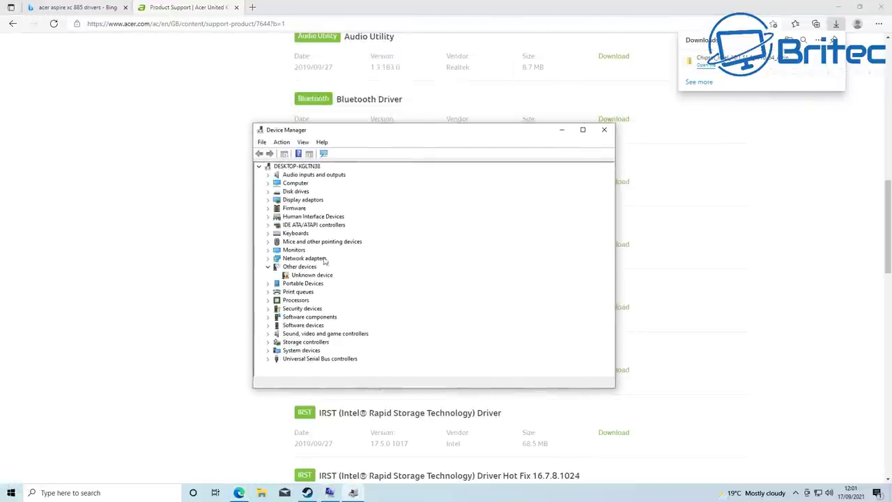
{"action": "left_click", "coordinate": [312, 275]}
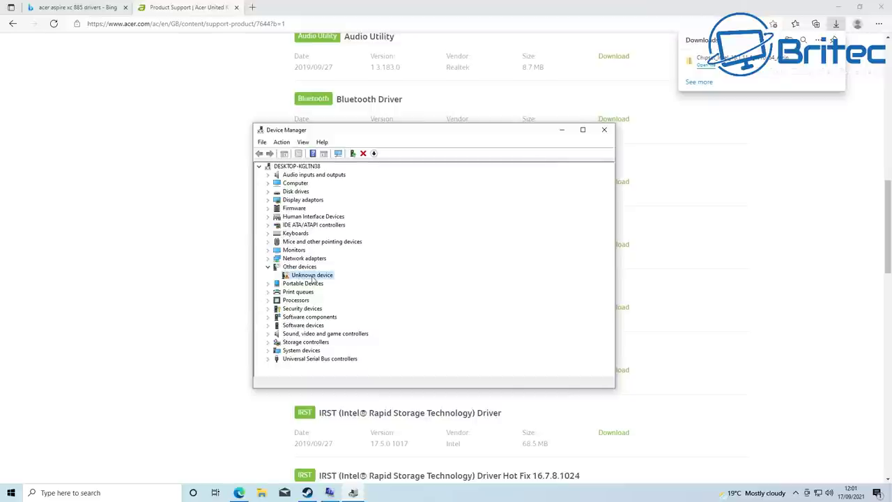
{"action": "right_click", "coordinate": [312, 278]}
{"action": "left_click", "coordinate": [340, 281]}
{"action": "left_click", "coordinate": [373, 245]}
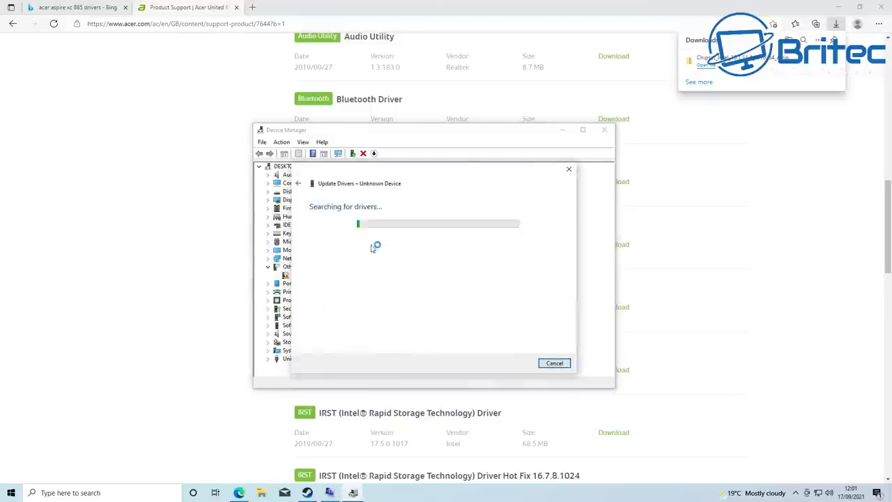
{"action": "left_click", "coordinate": [555, 363]}
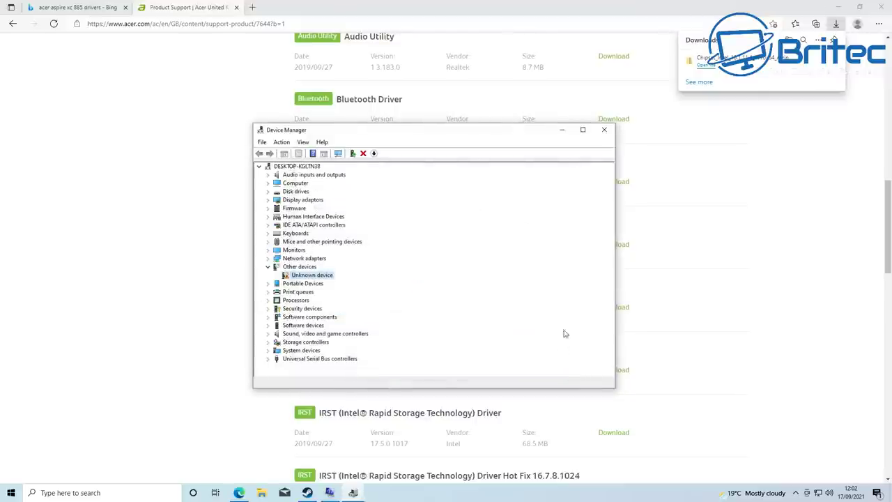
{"action": "left_click", "coordinate": [604, 130]}
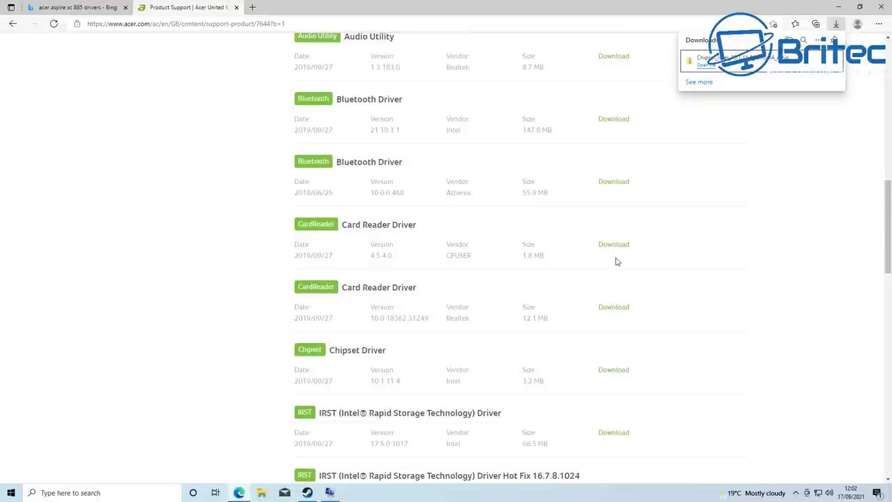
Step: Download the Intel Rapid Storage Technology Driver Hot Fix 16.7.8.1024 and launch the installer from its archive
{"action": "scroll", "coordinate": [616, 262], "scroll_direction": "up", "scroll_amount": 4}
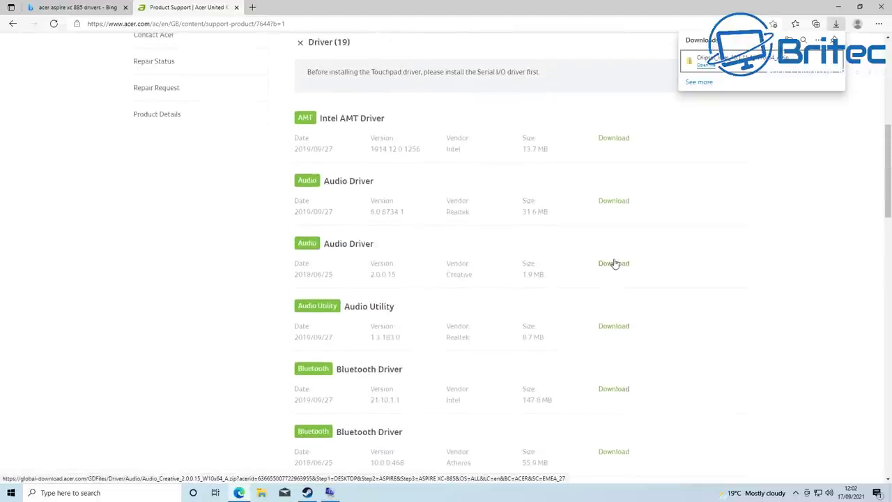
{"action": "scroll", "coordinate": [615, 263], "scroll_direction": "down", "scroll_amount": 6}
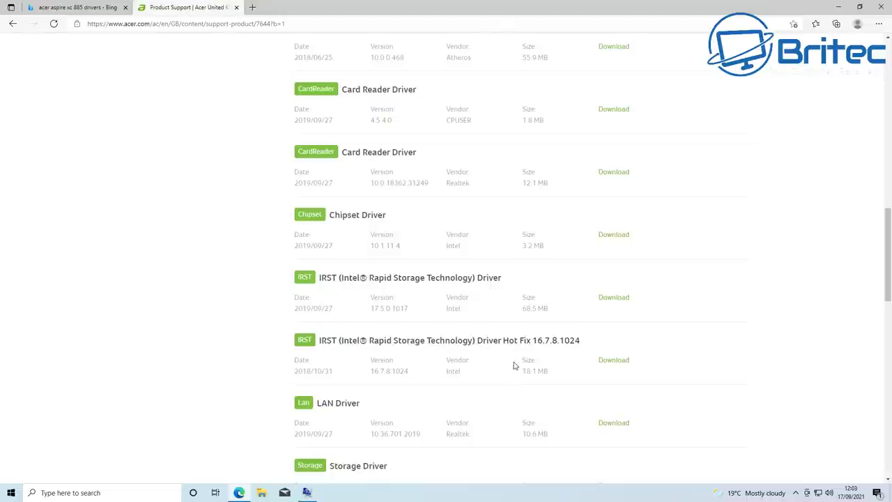
{"action": "left_click", "coordinate": [608, 361]}
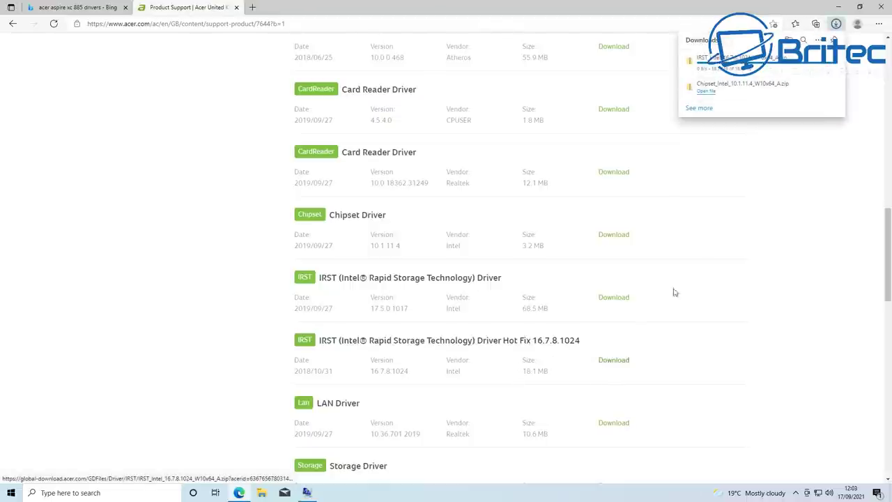
{"action": "left_click", "coordinate": [736, 65]}
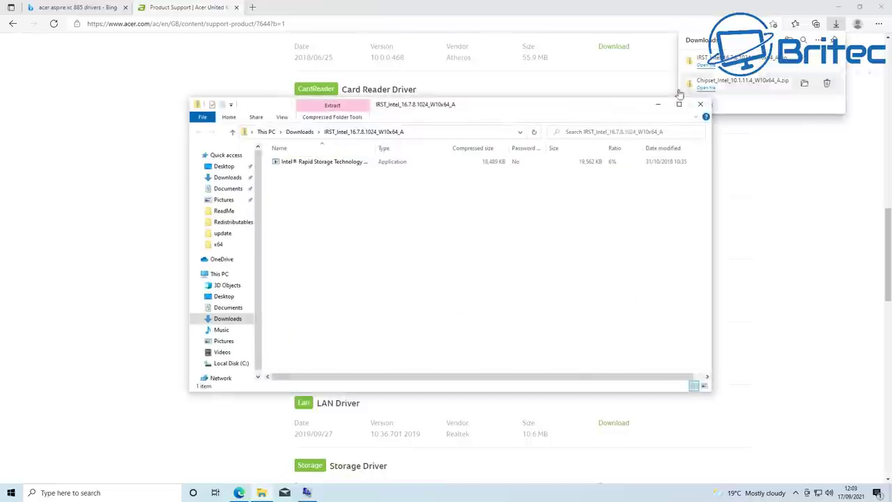
{"action": "left_click", "coordinate": [312, 161]}
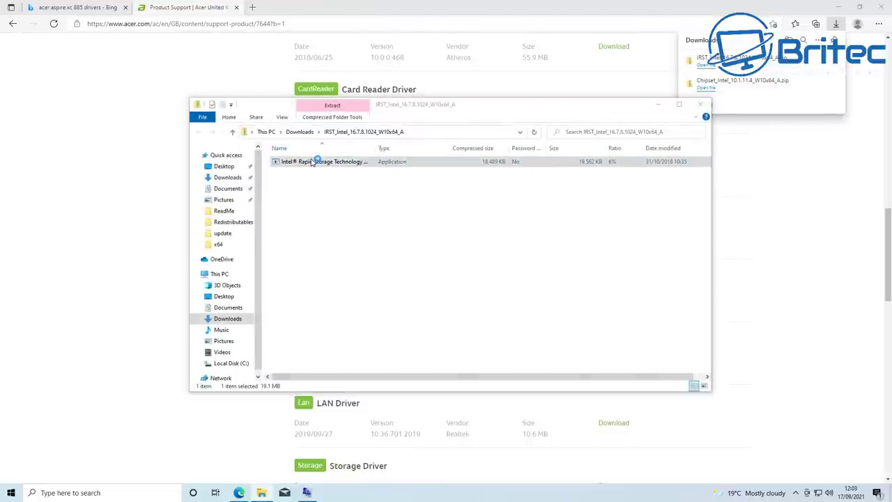
{"action": "double_click", "coordinate": [315, 162]}
Step: Install Intel Rapid Storage Technology with administrator approval and the license accepted, postpone the restart, and close the archive folder
{"action": "left_click", "coordinate": [399, 311]}
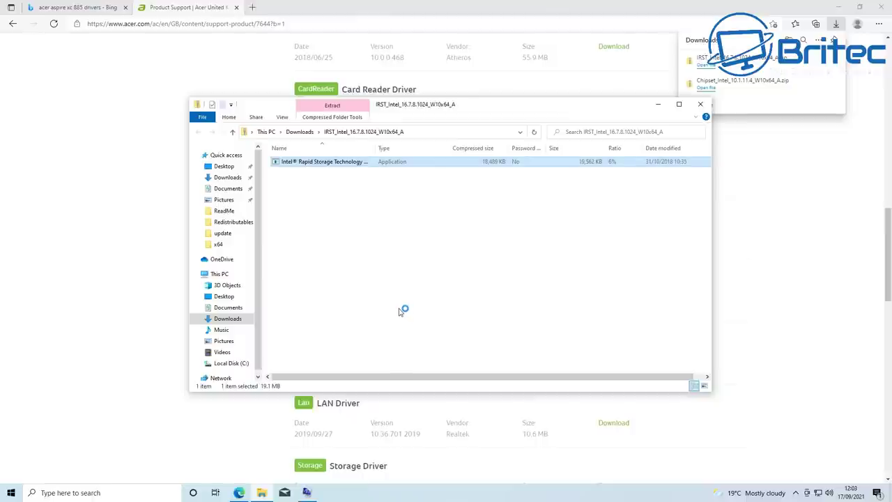
{"action": "left_click", "coordinate": [513, 325]}
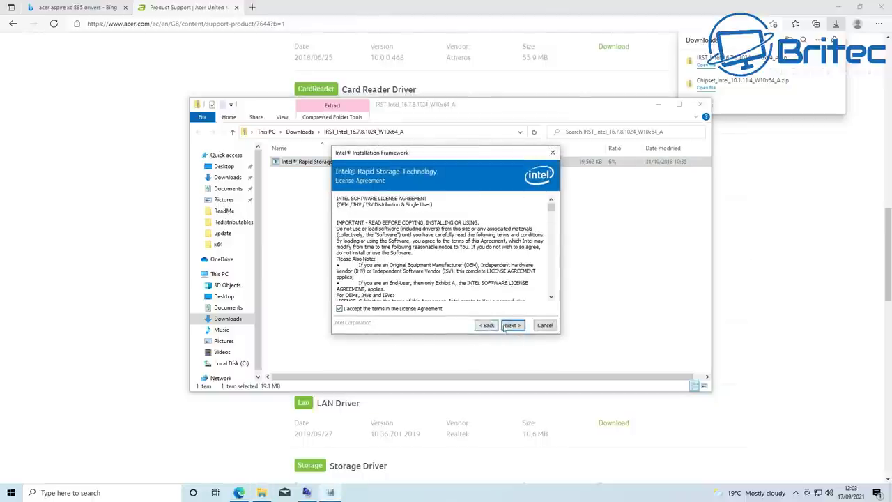
{"action": "left_click", "coordinate": [513, 325]}
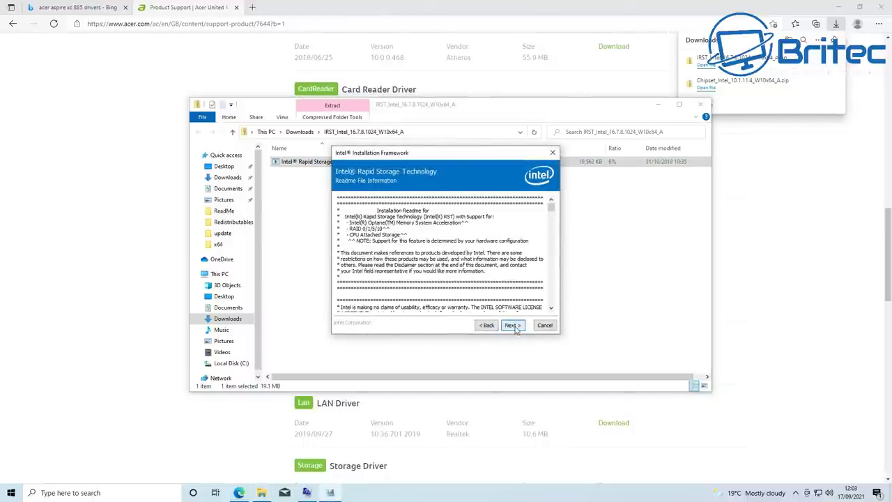
{"action": "left_click", "coordinate": [513, 326]}
{"action": "left_click", "coordinate": [513, 325]}
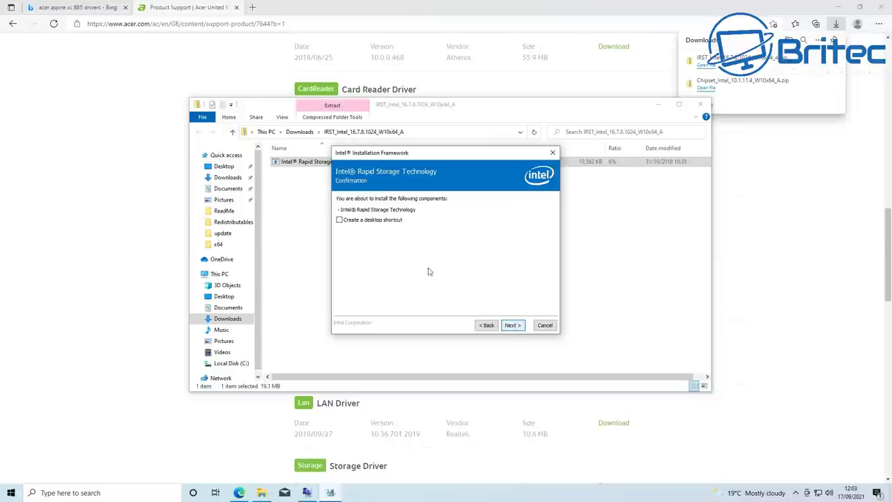
{"action": "left_click", "coordinate": [514, 326]}
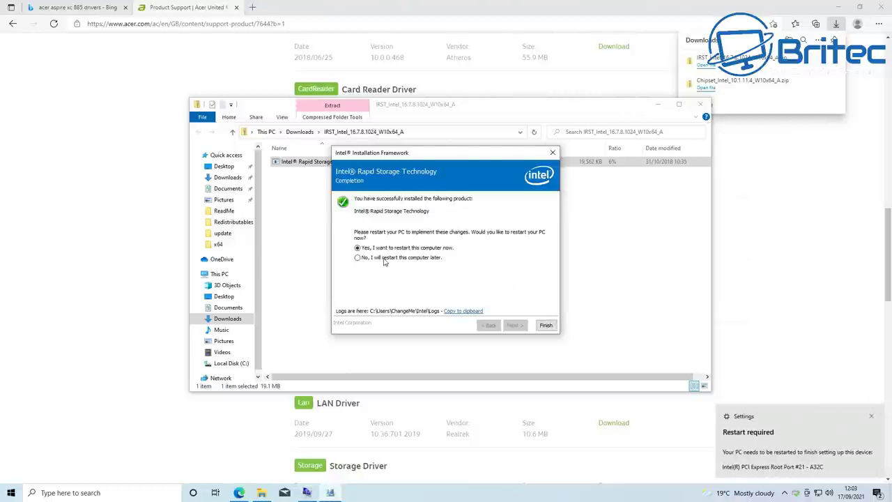
{"action": "left_click", "coordinate": [550, 329]}
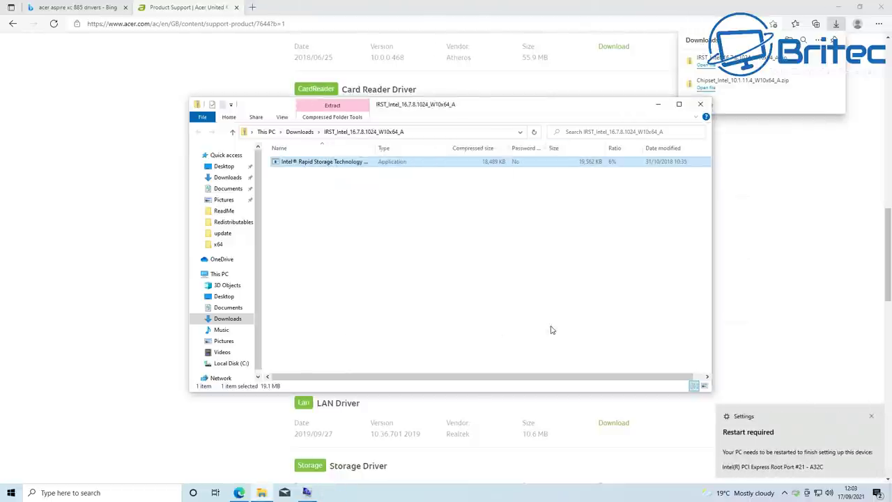
{"action": "left_click", "coordinate": [701, 104]}
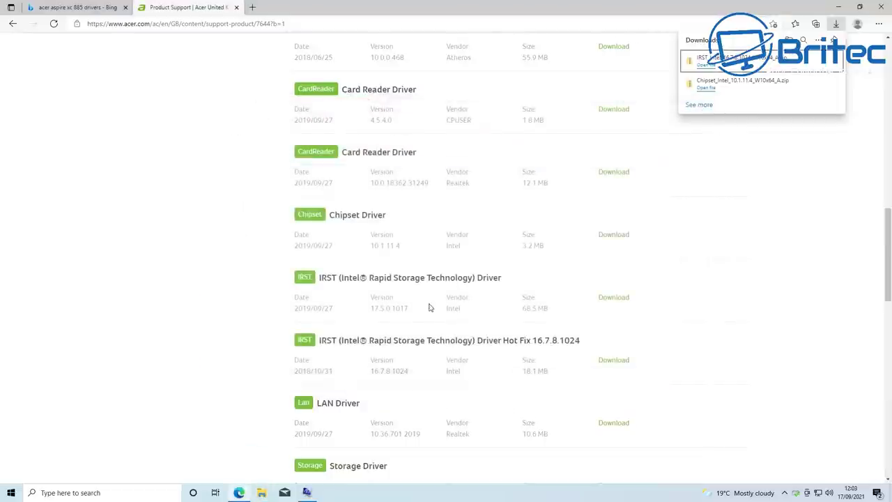
Step: Download the Intel Rapid Storage Technology Driver version 17.5.0.1017 and restart the computer
{"action": "left_click", "coordinate": [625, 299]}
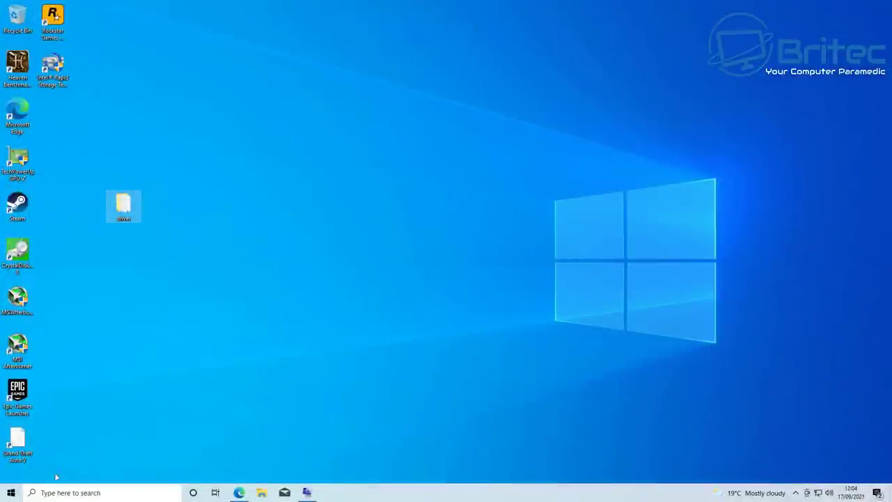
{"action": "left_click", "coordinate": [11, 494]}
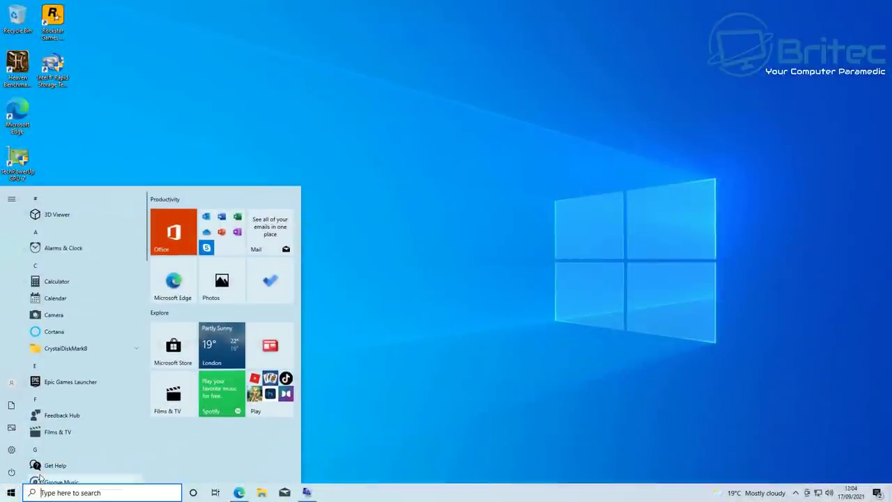
{"action": "left_click", "coordinate": [11, 472]}
{"action": "left_click", "coordinate": [32, 449]}
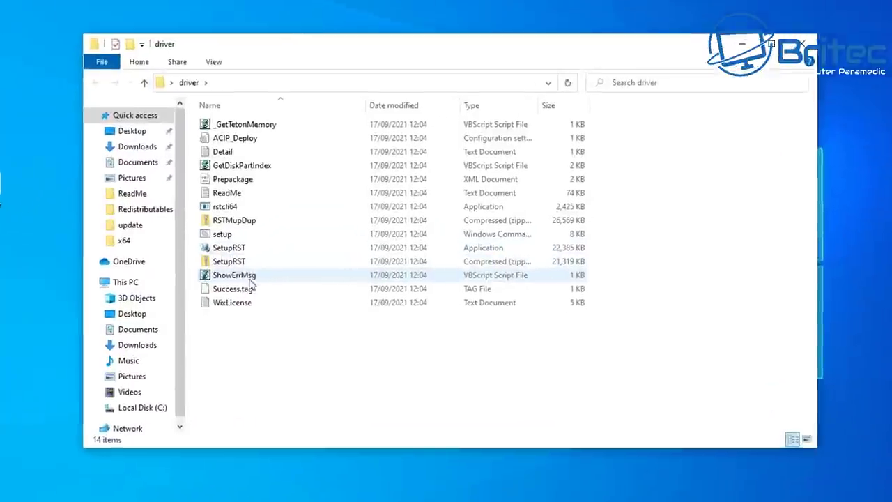
Step: Run SetupRST from the driver folder with administrator approval, accept the license, install Intel Rapid Storage Technology, and restart the computer immediately
{"action": "double_click", "coordinate": [221, 250]}
{"action": "left_click", "coordinate": [351, 328]}
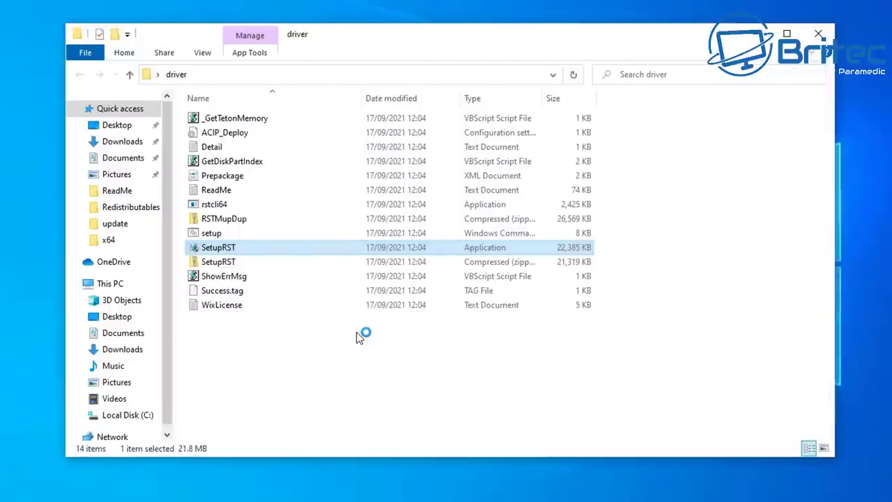
{"action": "left_click", "coordinate": [542, 360]}
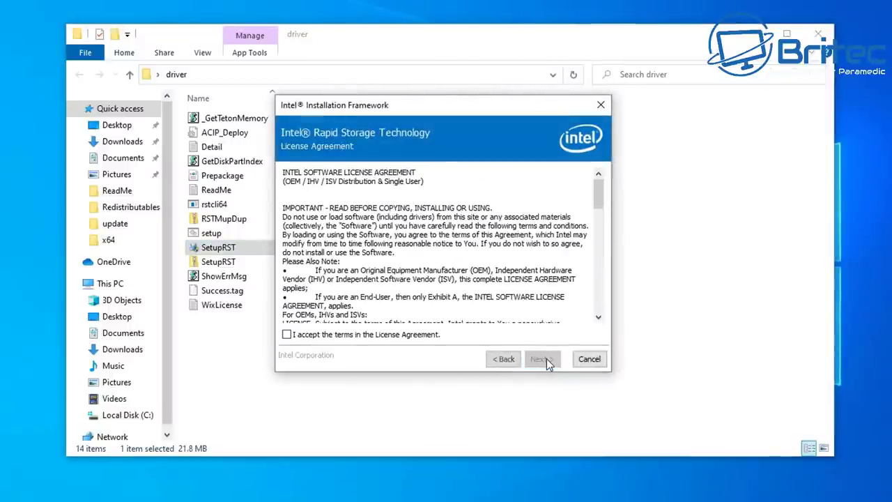
{"action": "left_click", "coordinate": [543, 359]}
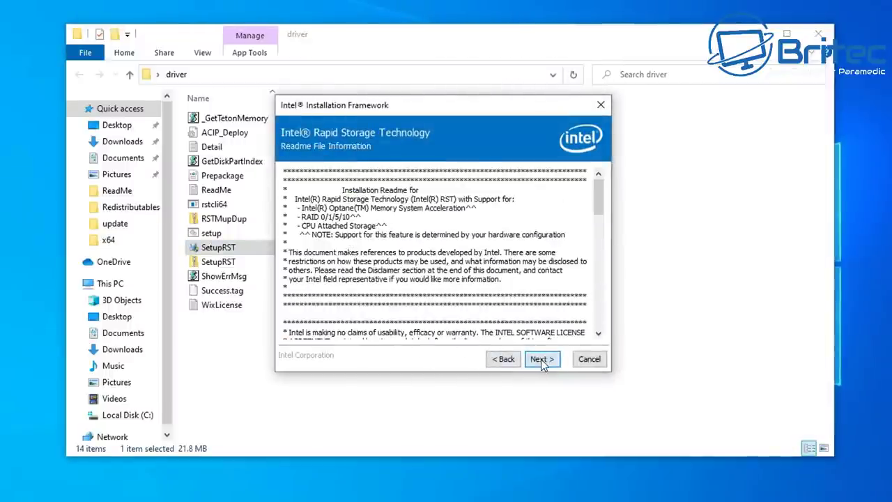
{"action": "left_click", "coordinate": [542, 360]}
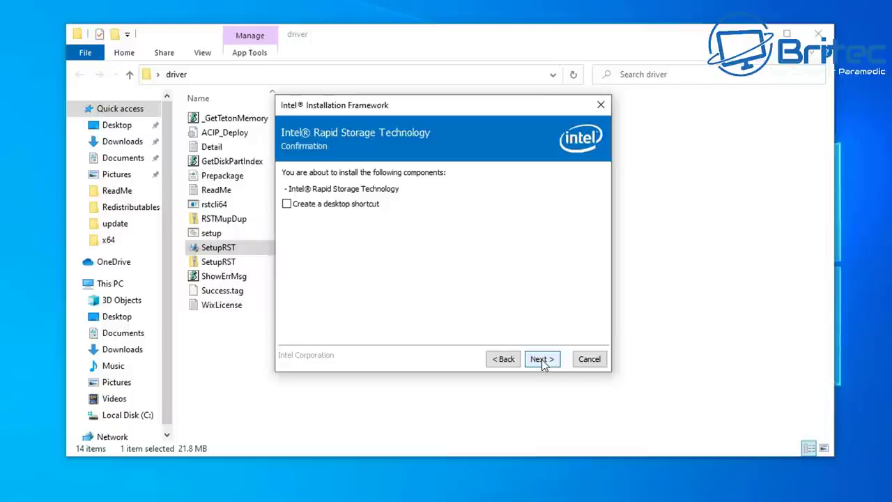
{"action": "left_click", "coordinate": [542, 359]}
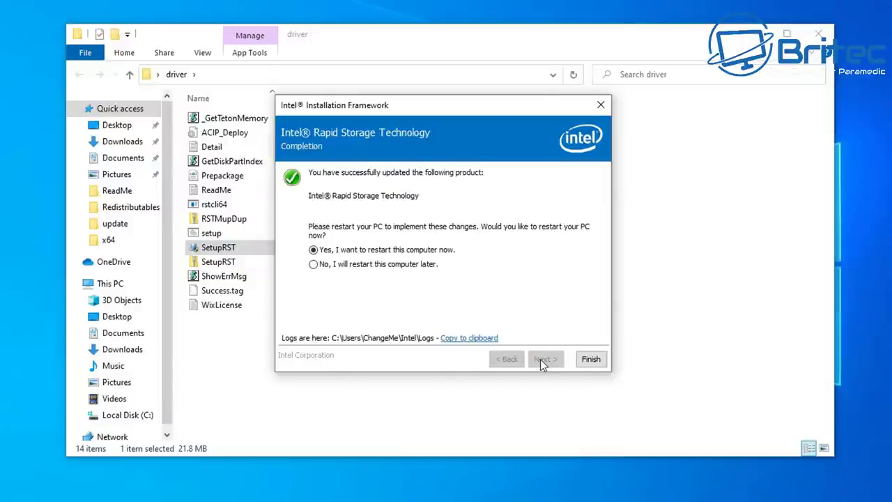
{"action": "left_click", "coordinate": [590, 360]}
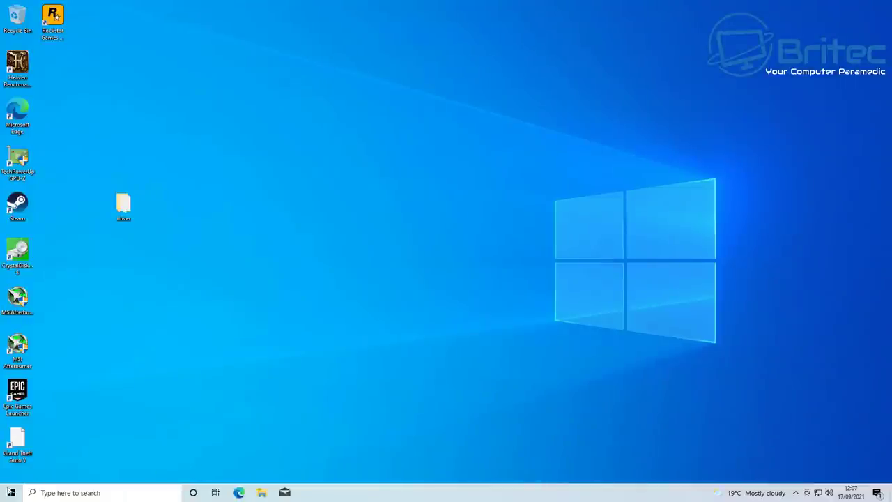
Step: Find HWiNFO64 among the installed programs and launch it with administrator approval
{"action": "left_click", "coordinate": [9, 493]}
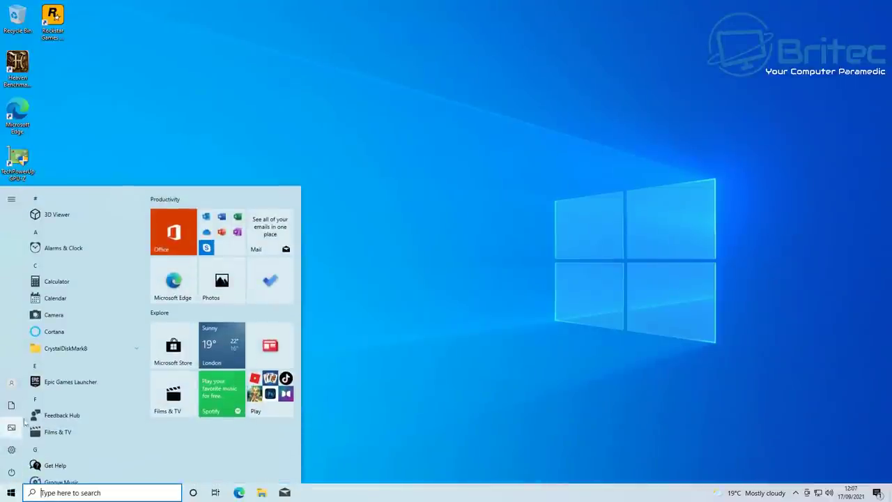
{"action": "scroll", "coordinate": [68, 376], "scroll_direction": "down", "scroll_amount": 3}
{"action": "scroll", "coordinate": [67, 379], "scroll_direction": "down", "scroll_amount": 5}
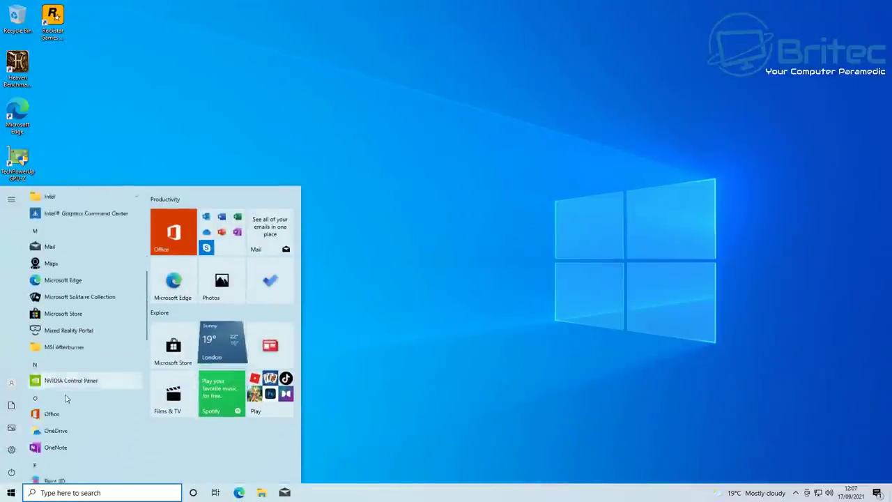
{"action": "scroll", "coordinate": [67, 410], "scroll_direction": "down", "scroll_amount": 1}
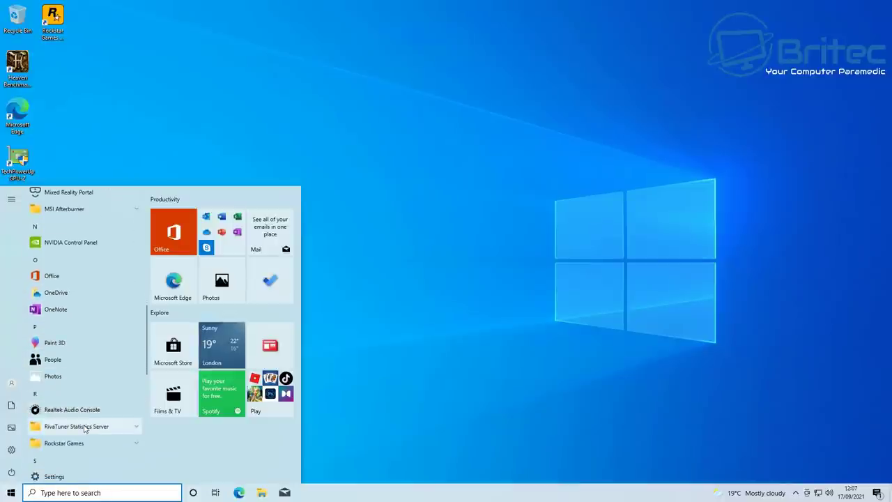
{"action": "scroll", "coordinate": [83, 427], "scroll_direction": "down", "scroll_amount": 3}
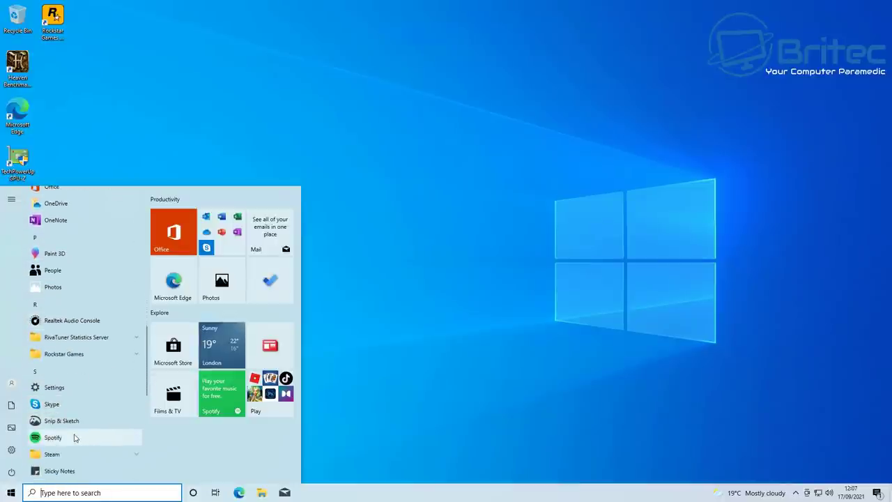
{"action": "scroll", "coordinate": [76, 437], "scroll_direction": "up", "scroll_amount": 4}
{"action": "scroll", "coordinate": [78, 426], "scroll_direction": "up", "scroll_amount": 5}
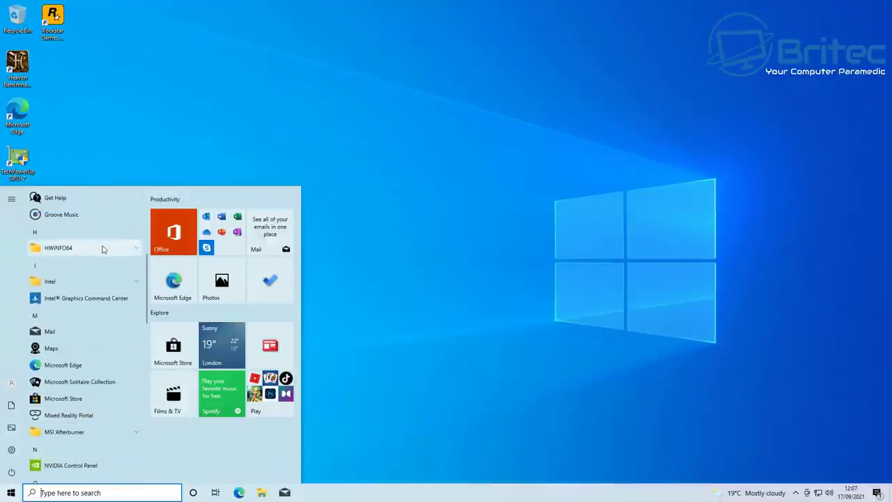
{"action": "left_click", "coordinate": [103, 249]}
{"action": "left_click", "coordinate": [82, 265]}
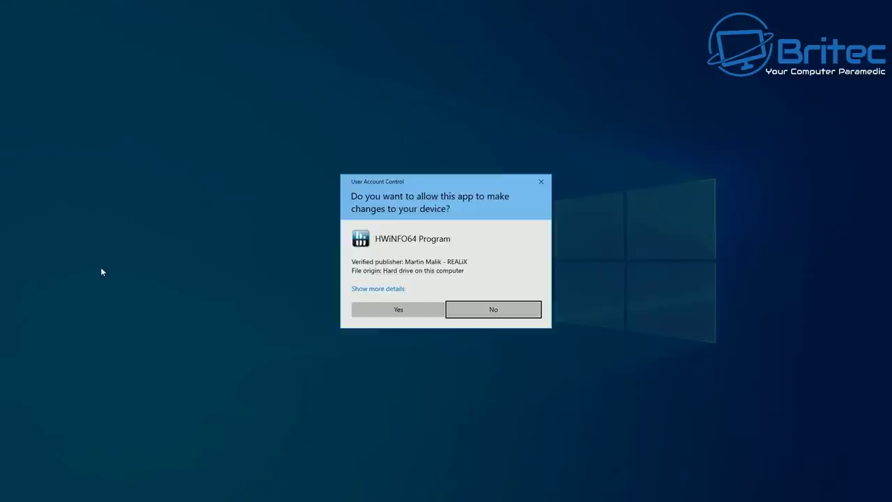
{"action": "left_click", "coordinate": [398, 309]}
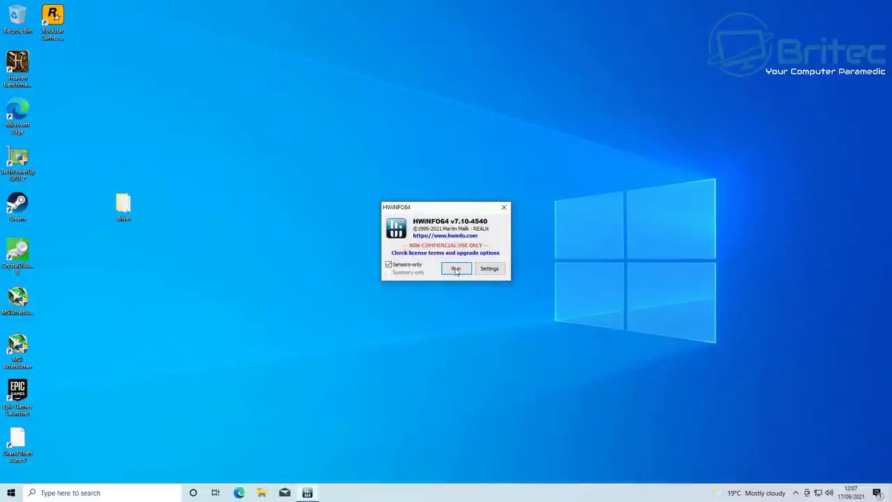
Step: Start HWiNFO64's sensors-only monitoring, dismiss the update notice, check the PCH and Acer Aspire XC-885 board temperatures, and close the sensor window
{"action": "left_click", "coordinate": [456, 269]}
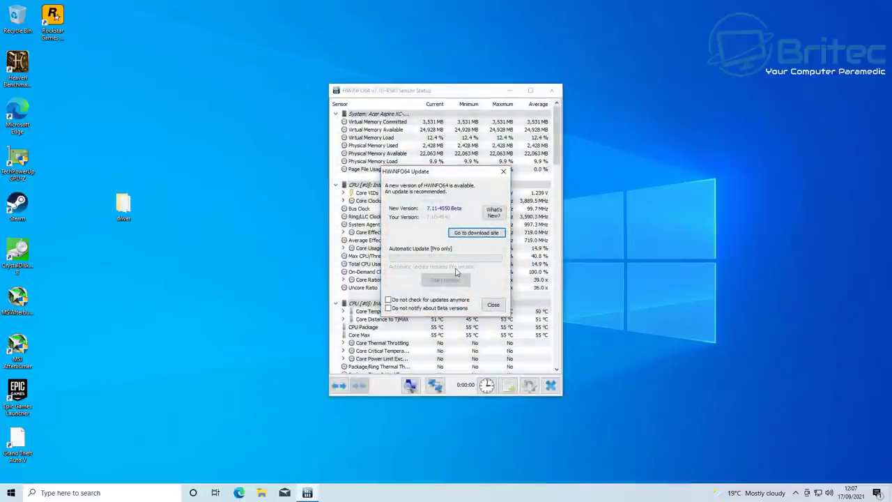
{"action": "left_click", "coordinate": [497, 304]}
{"action": "scroll", "coordinate": [476, 300], "scroll_direction": "down", "scroll_amount": 4}
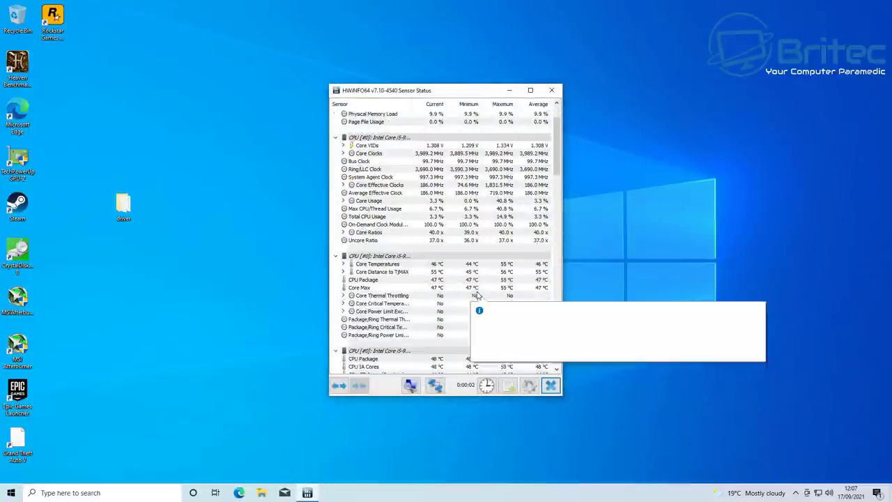
{"action": "scroll", "coordinate": [478, 300], "scroll_direction": "down", "scroll_amount": 9}
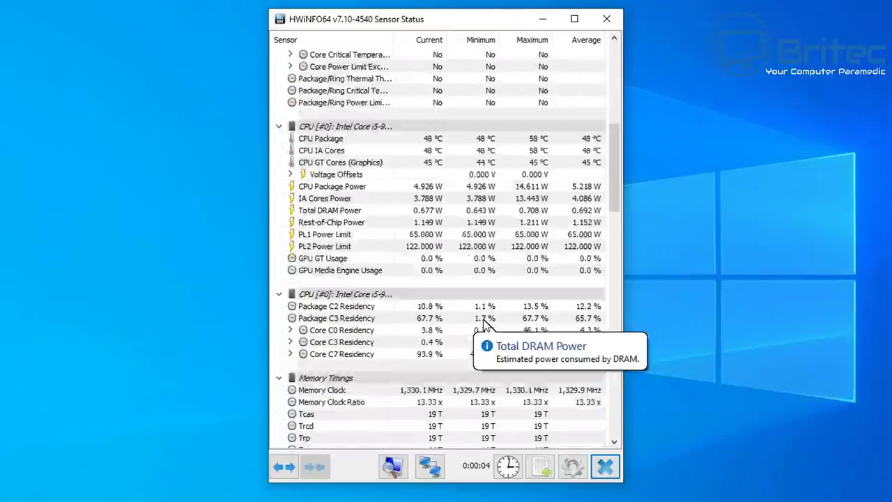
{"action": "scroll", "coordinate": [485, 325], "scroll_direction": "down", "scroll_amount": 7}
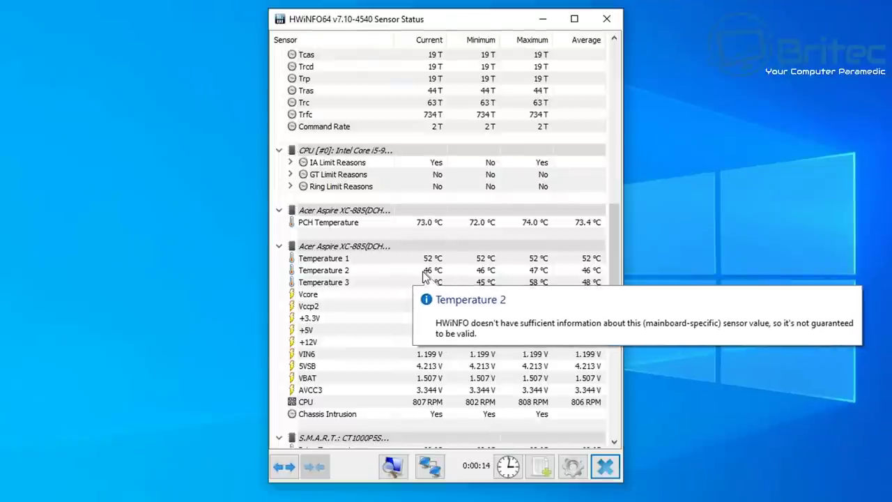
{"action": "left_click", "coordinate": [430, 273]}
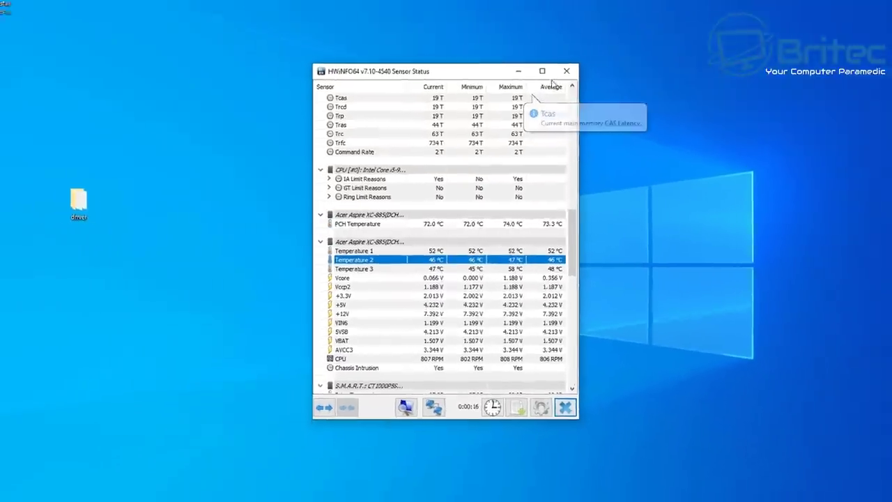
{"action": "key", "text": "alt+F4"}
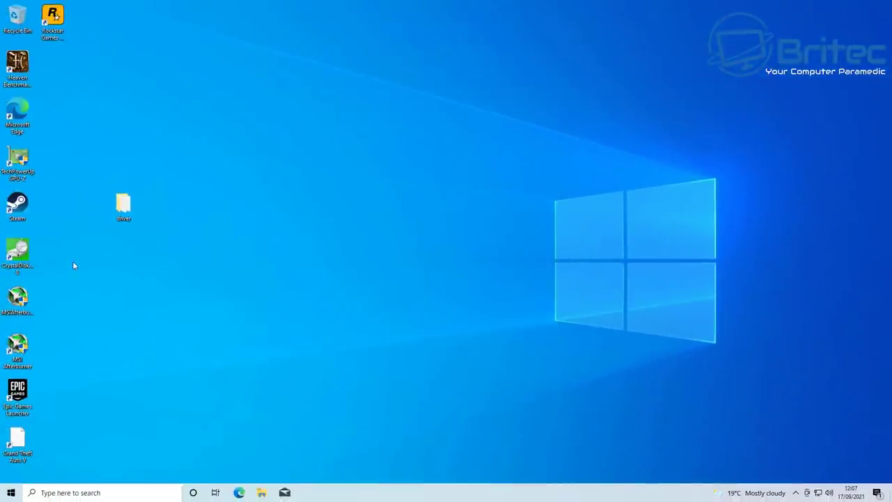
Step: Launch CrystalDiskMark 8 with administrator approval and run all benchmark tests on drive C: with 5 passes at 1GiB
{"action": "double_click", "coordinate": [17, 252]}
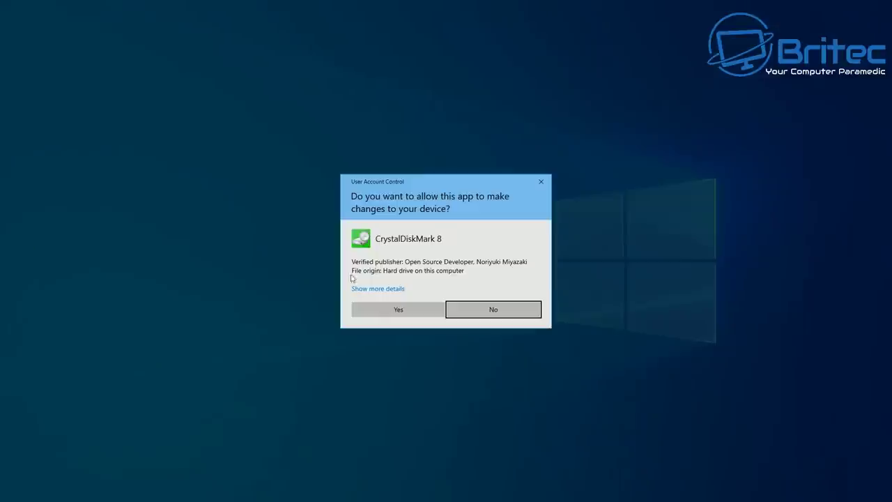
{"action": "left_click", "coordinate": [402, 309]}
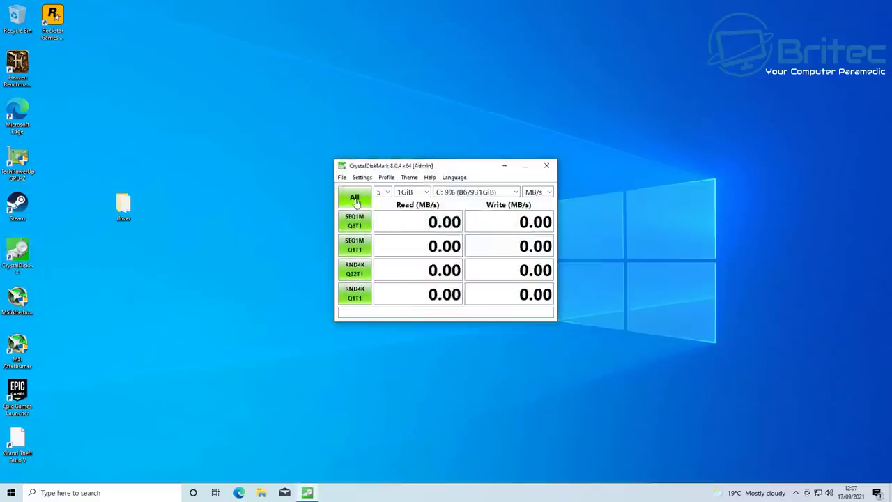
{"action": "left_click", "coordinate": [355, 198]}
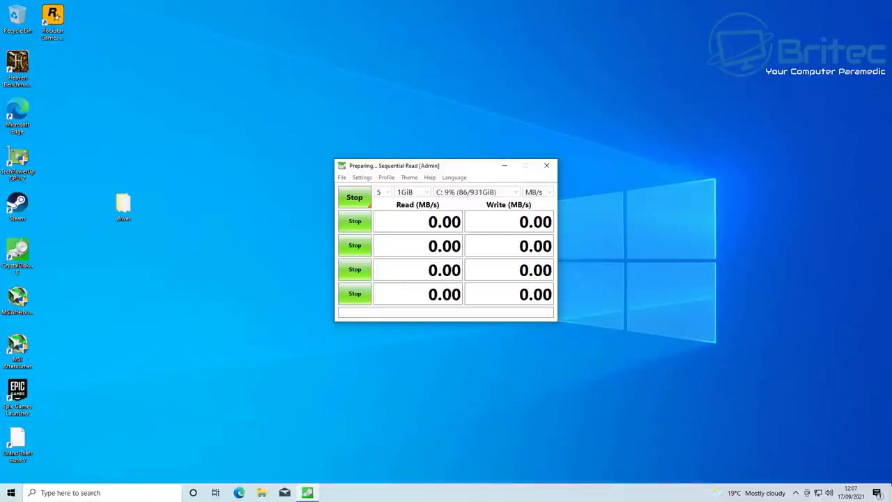
Step: Launch HWiNFO64 with administrator approval while the benchmark runs, start sensors-only monitoring, and dismiss the update notice
{"action": "left_click", "coordinate": [795, 493]}
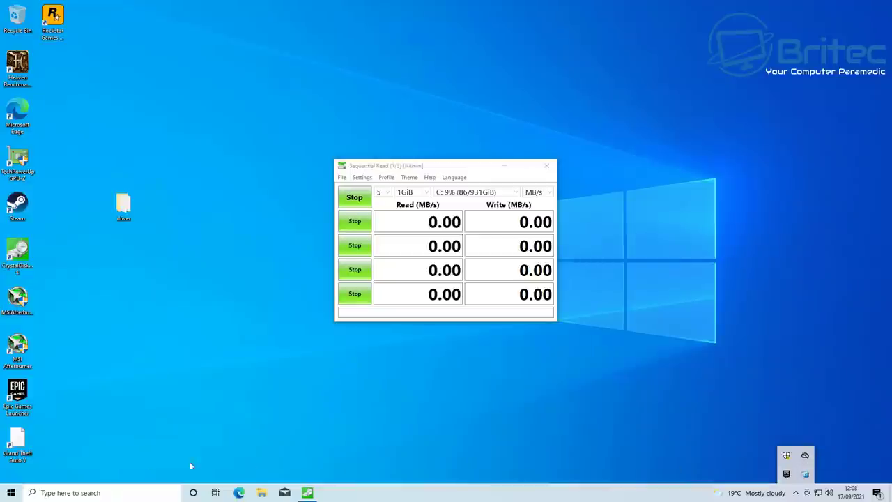
{"action": "left_click", "coordinate": [11, 493]}
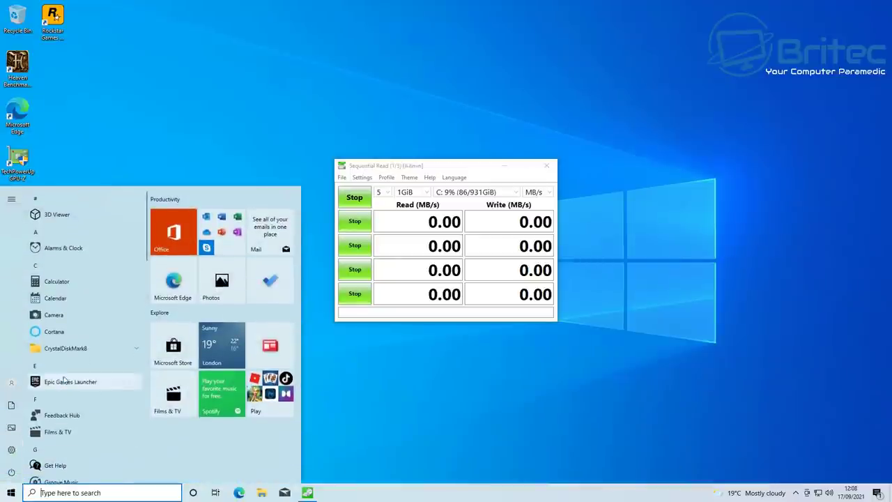
{"action": "scroll", "coordinate": [65, 377], "scroll_direction": "down", "scroll_amount": 3}
{"action": "scroll", "coordinate": [64, 377], "scroll_direction": "down", "scroll_amount": 5}
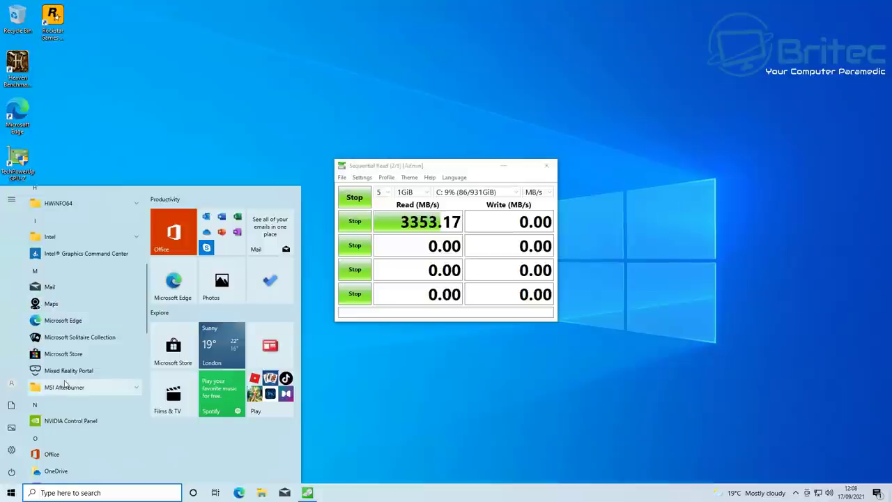
{"action": "scroll", "coordinate": [77, 293], "scroll_direction": "up", "scroll_amount": 2}
{"action": "left_click", "coordinate": [58, 247]}
{"action": "left_click", "coordinate": [62, 264]}
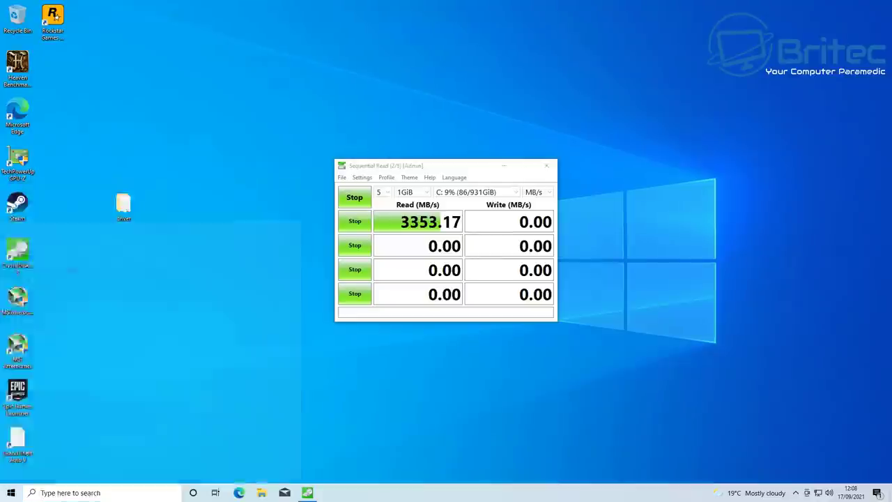
{"action": "left_click", "coordinate": [409, 312]}
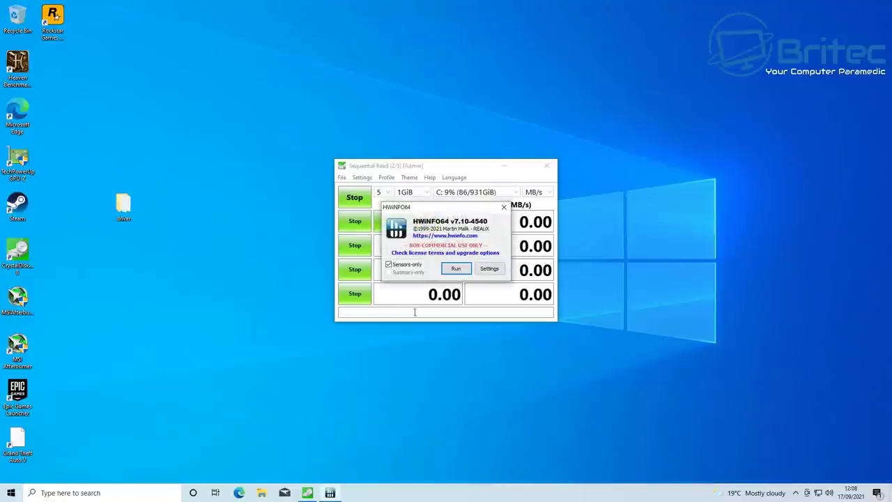
{"action": "left_click", "coordinate": [456, 269]}
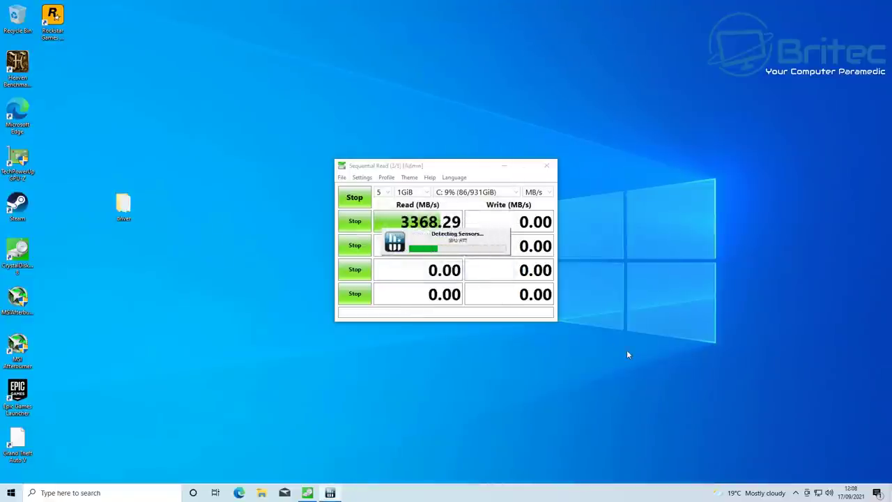
{"action": "left_click", "coordinate": [503, 171]}
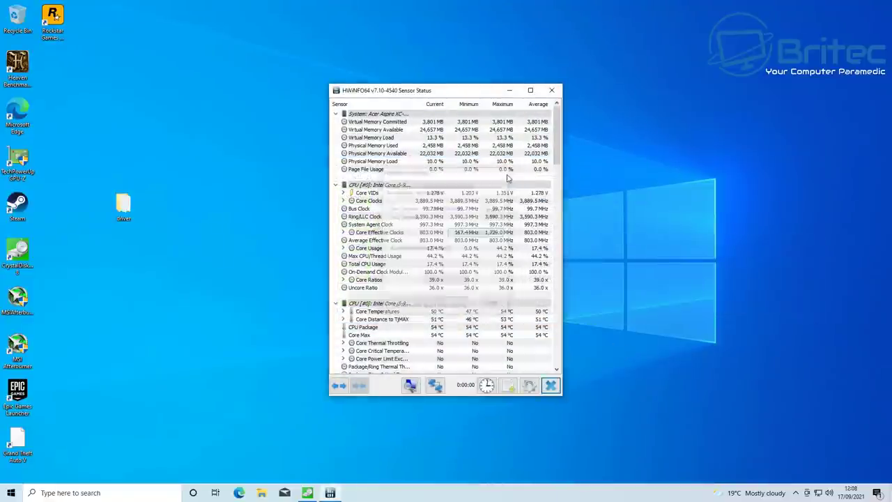
Step: Arrange the CrystalDiskMark and HWiNFO64 sensor windows side by side so both are fully visible
{"action": "left_click_drag", "start_coordinate": [494, 91], "coordinate": [725, 113]}
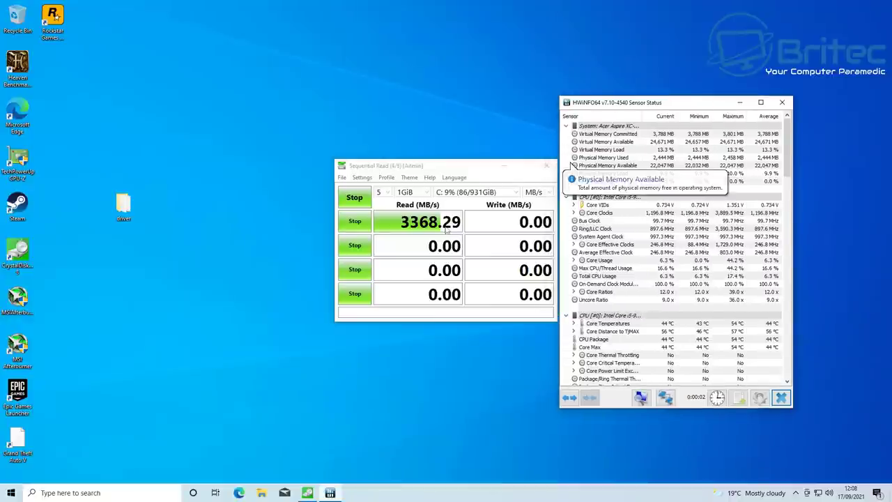
{"action": "left_click_drag", "start_coordinate": [441, 170], "coordinate": [305, 170]}
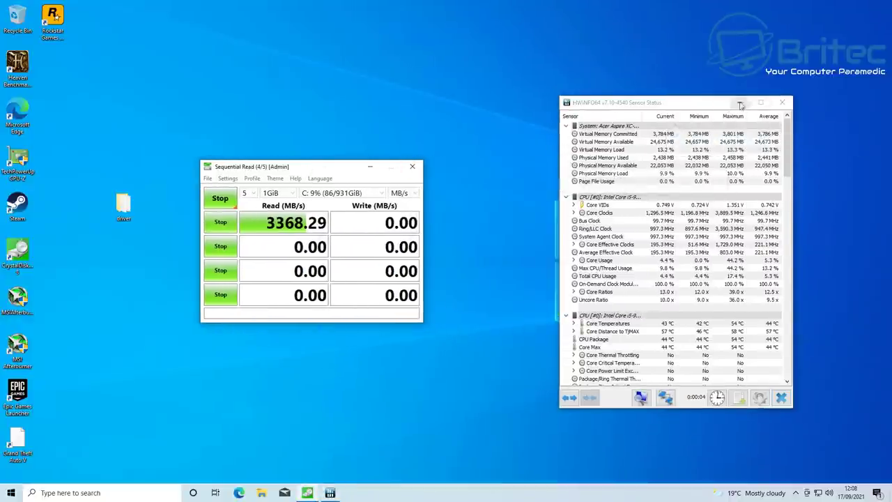
{"action": "left_click_drag", "start_coordinate": [705, 109], "coordinate": [592, 106]}
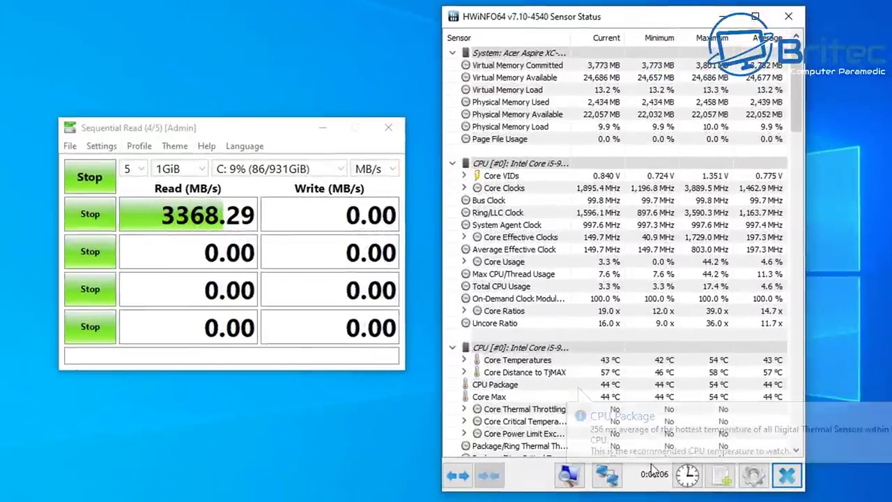
Step: Examine the CPU, PCH and Acer Aspire XC-885 board temperatures in the sensor list during the disk benchmark
{"action": "scroll", "coordinate": [643, 390], "scroll_direction": "down", "scroll_amount": 4}
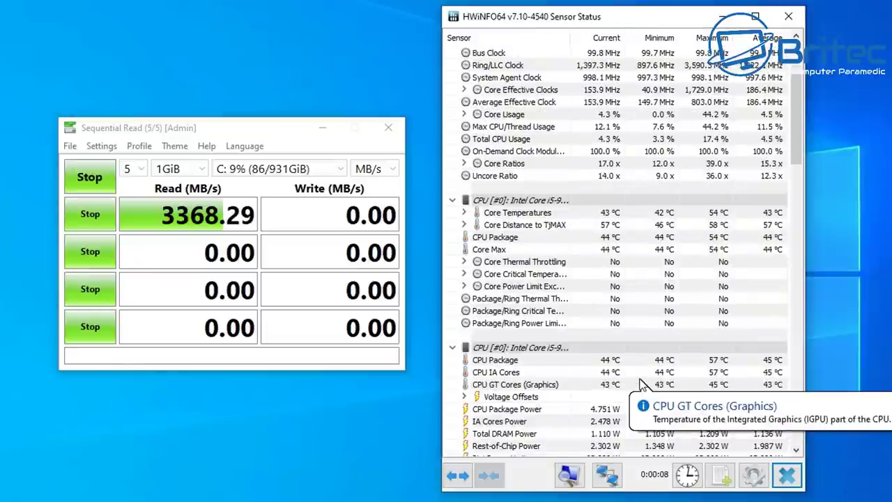
{"action": "scroll", "coordinate": [643, 385], "scroll_direction": "down", "scroll_amount": 5}
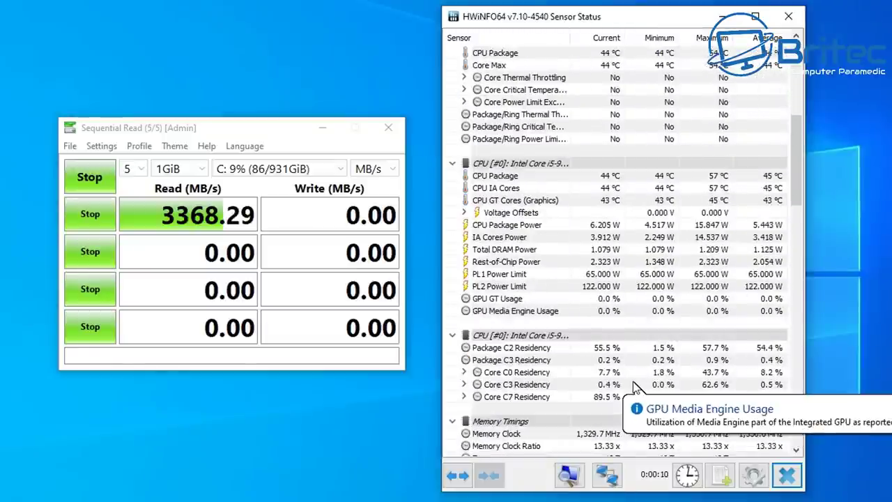
{"action": "scroll", "coordinate": [635, 387], "scroll_direction": "down", "scroll_amount": 9}
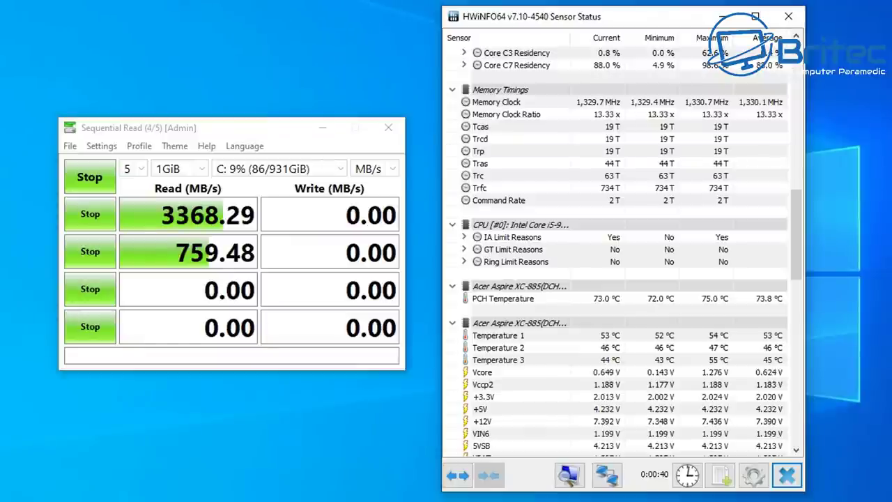
Step: Switch to Kingston SSD Manager and view the health data of the KINGSTON SKC2500M81000G drive
{"action": "mouse_move", "coordinate": [516, 308]}
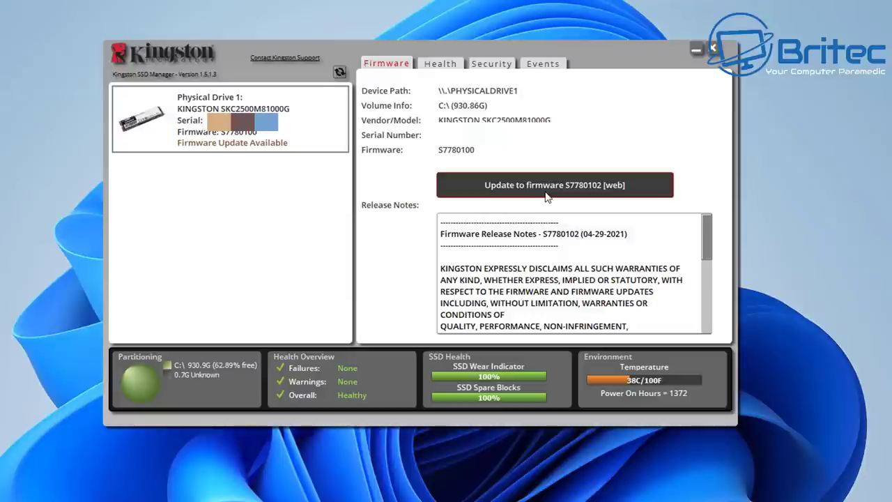
{"action": "left_click", "coordinate": [442, 64]}
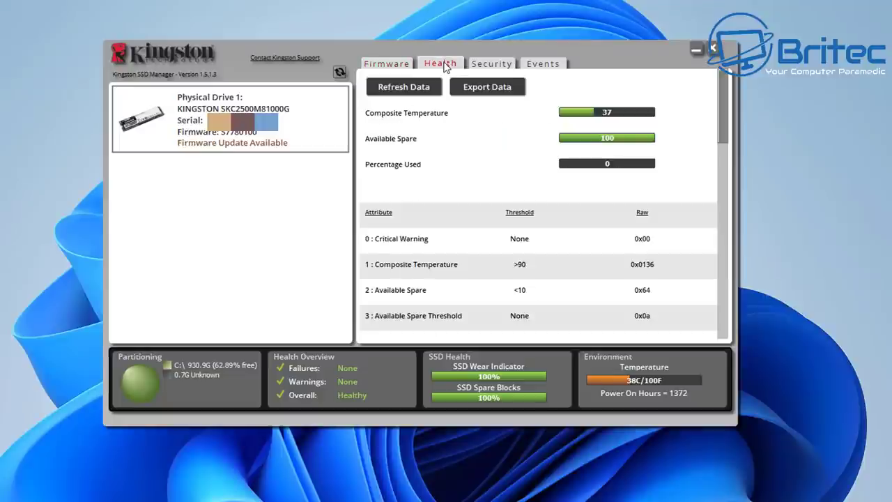